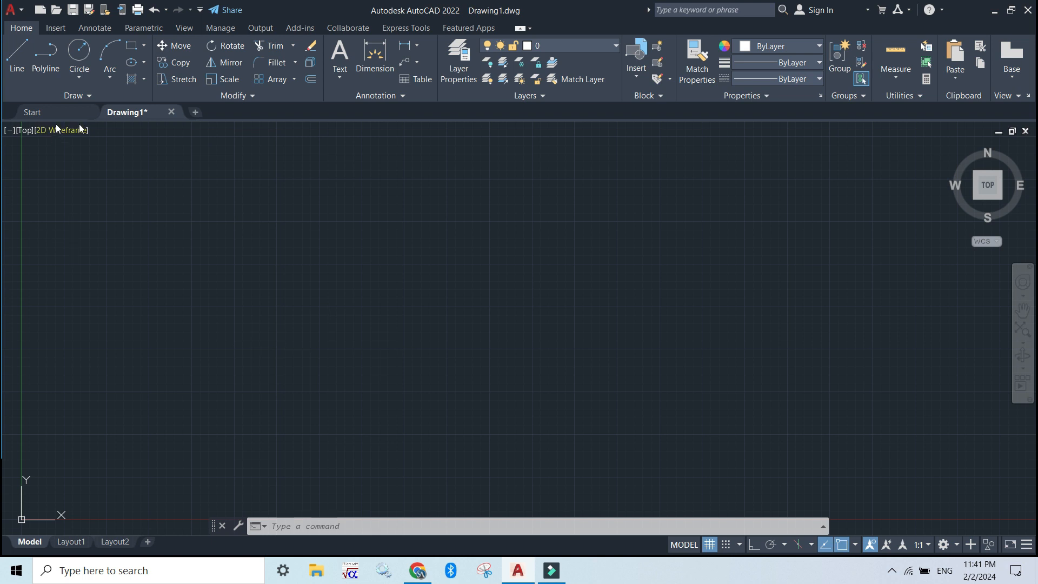
Draw a circle by centre and radius in the upper middle of the empty drawing.
{"action": "left_click", "coordinate": [77, 56]}
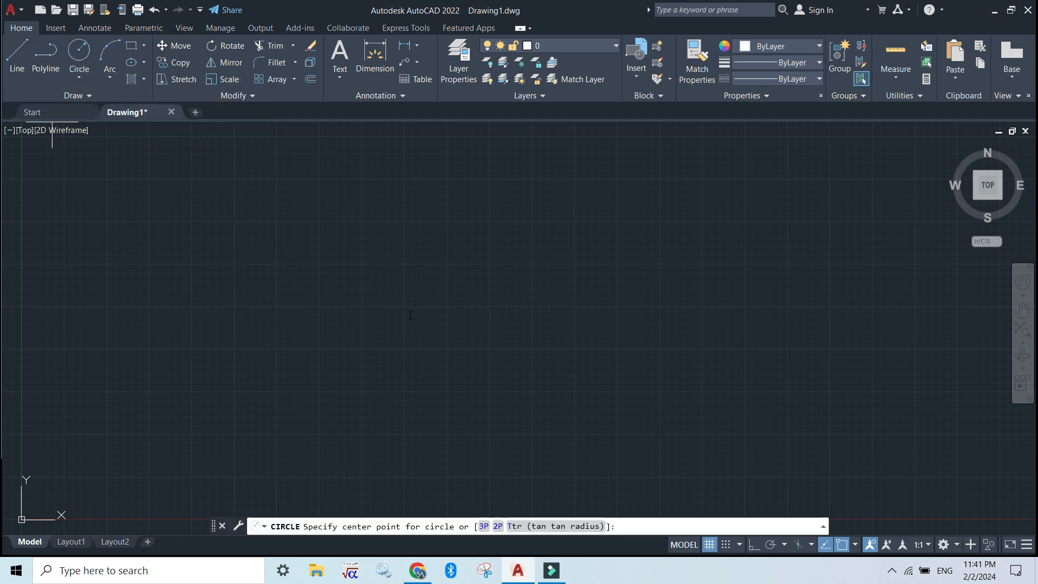
{"action": "left_click", "coordinate": [354, 232]}
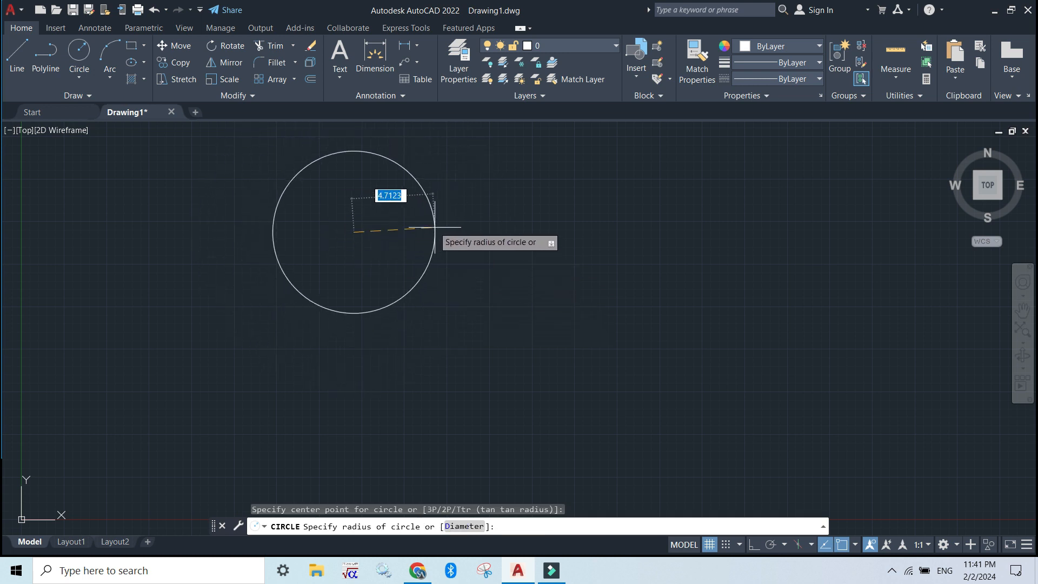
{"action": "left_click", "coordinate": [419, 241]}
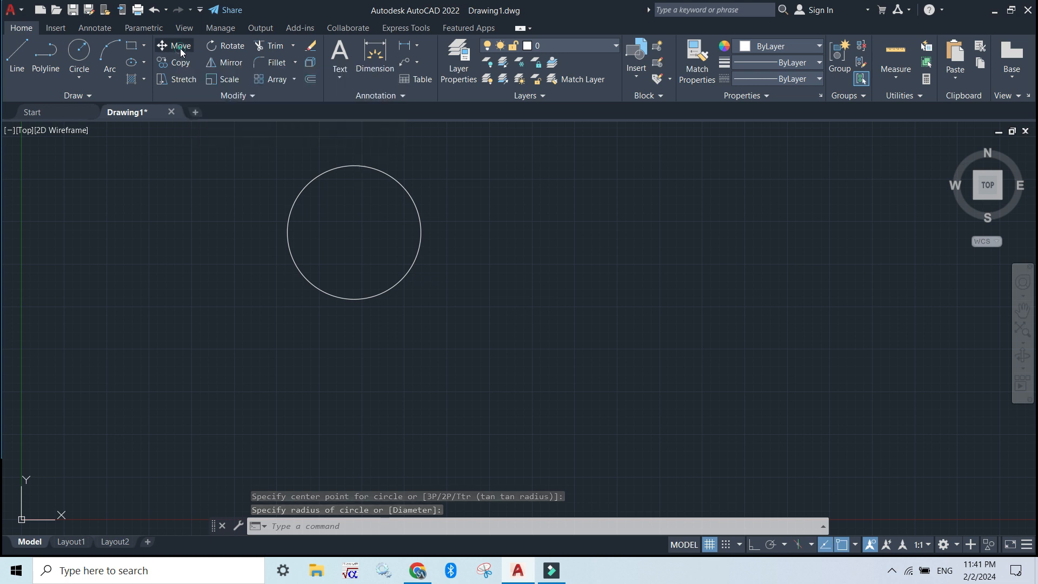
Move the circle about 13.5 units to the right, using a base point outside it.
{"action": "left_click", "coordinate": [180, 47]}
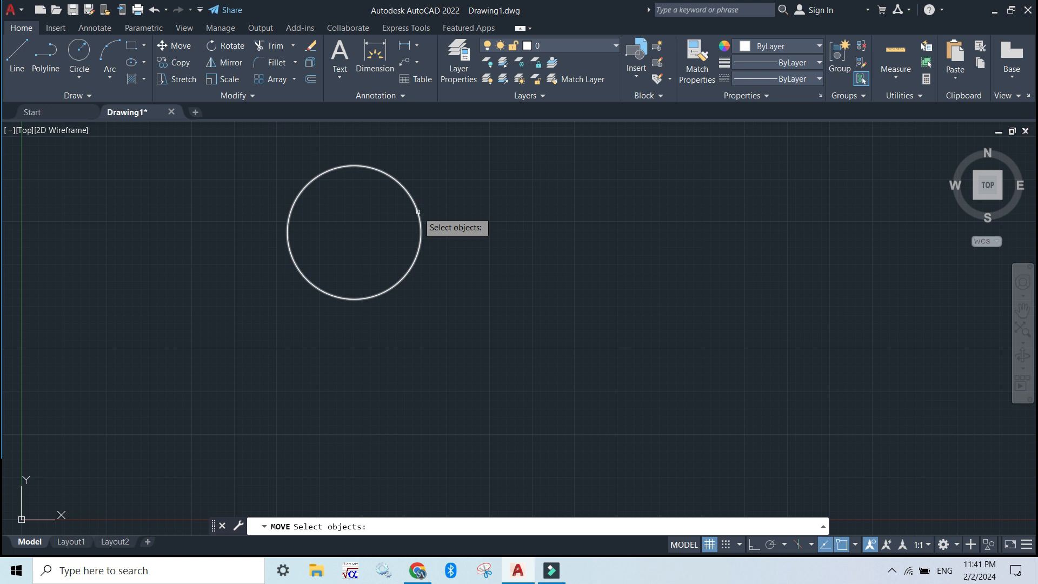
{"action": "left_click", "coordinate": [418, 211]}
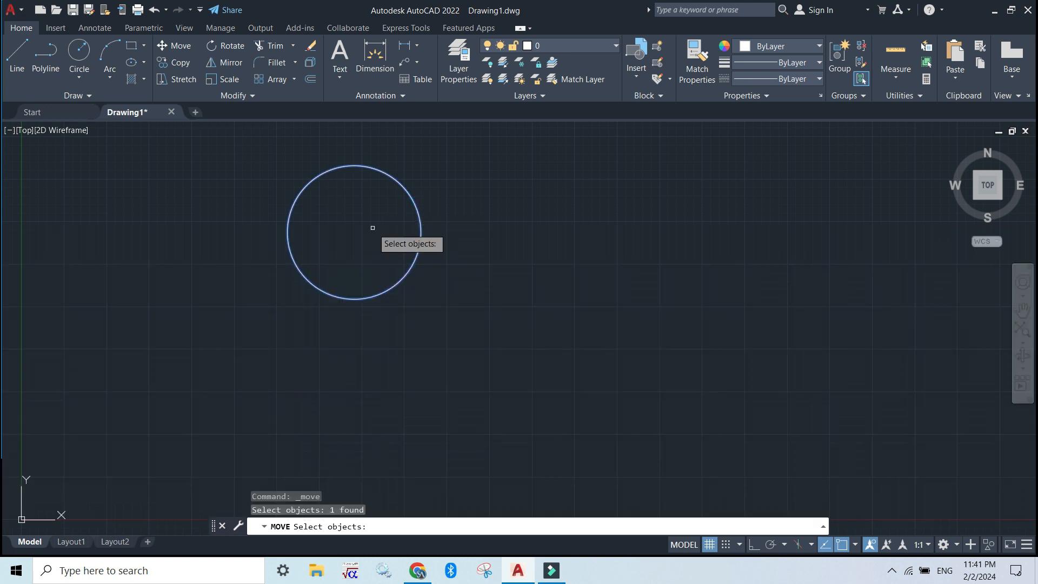
{"action": "key", "text": "Return"}
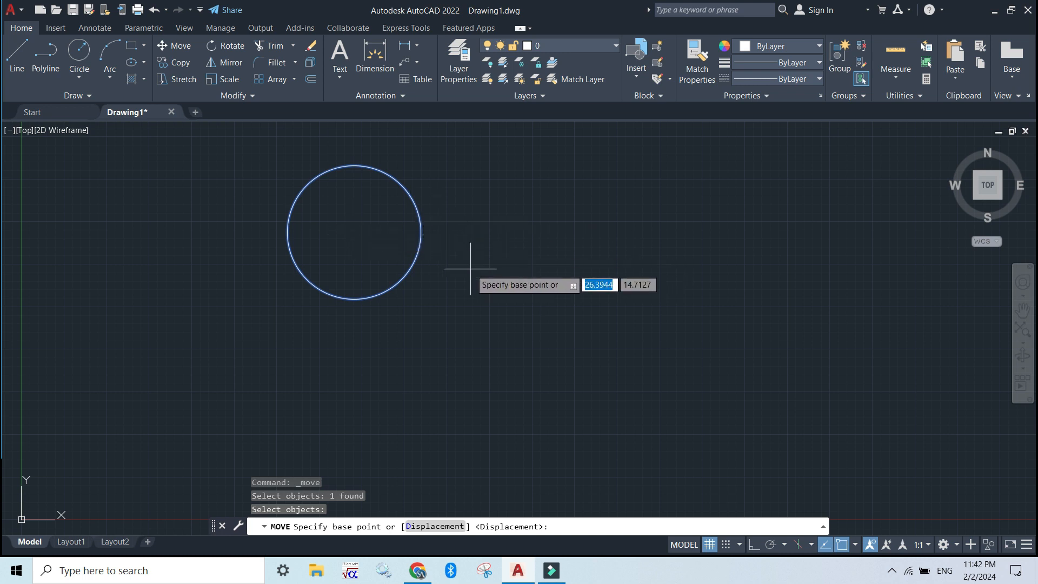
{"action": "left_click", "coordinate": [488, 265]}
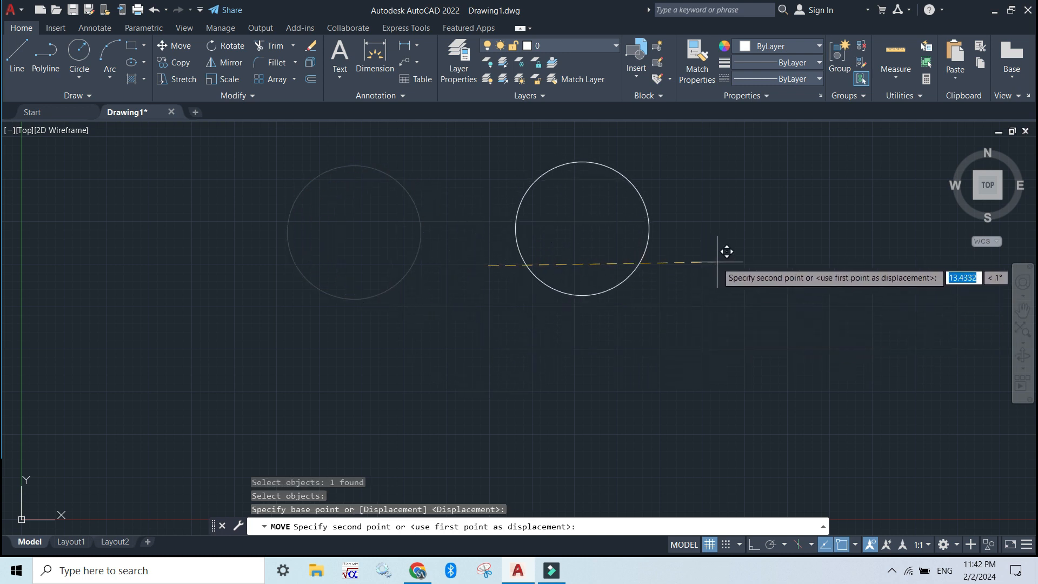
{"action": "left_click", "coordinate": [721, 270]}
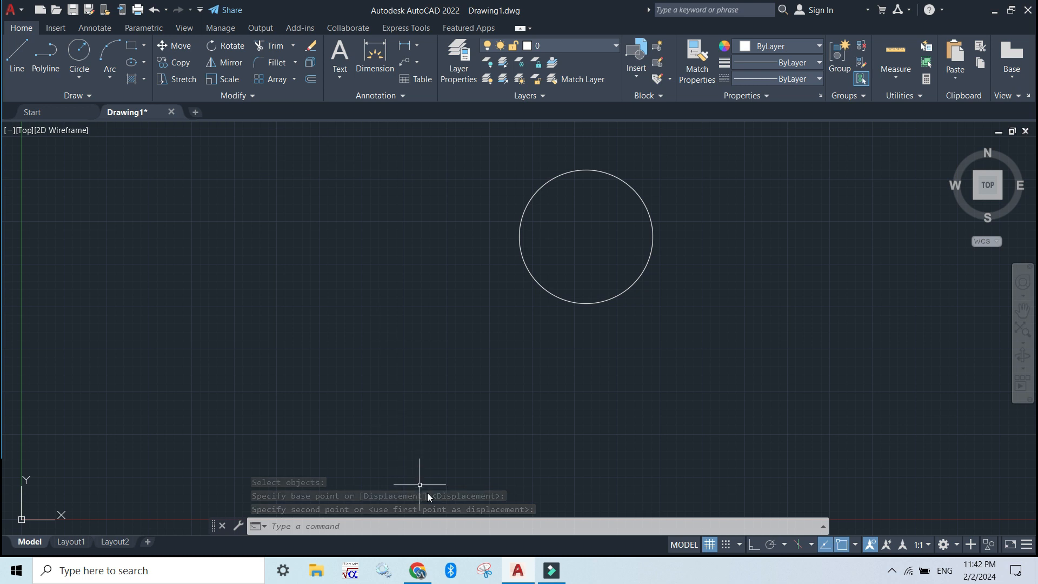
Start another Move operation and pick the circle as the object to move.
{"action": "left_click", "coordinate": [295, 526]}
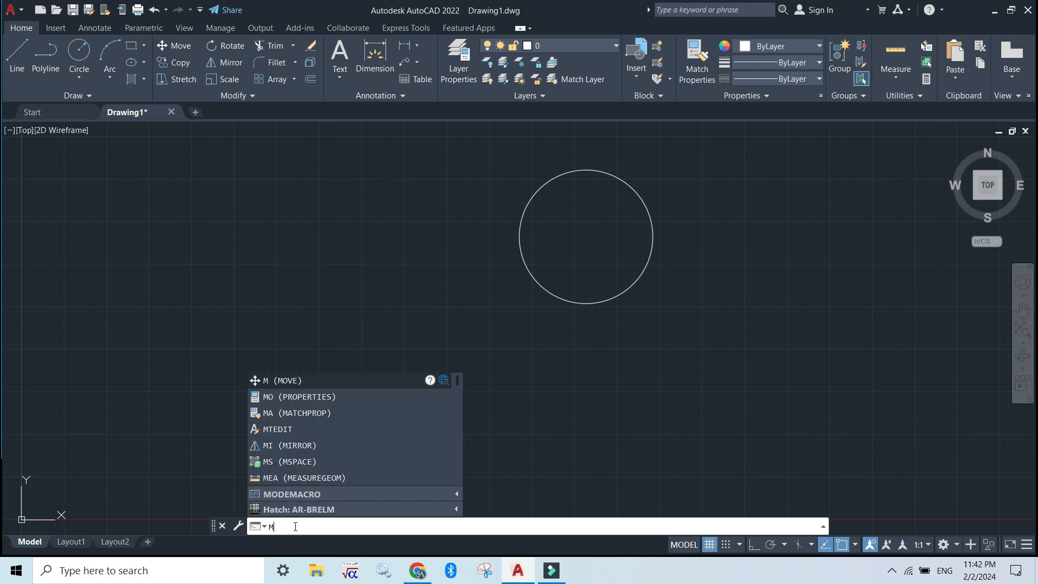
{"action": "key", "text": "Return"}
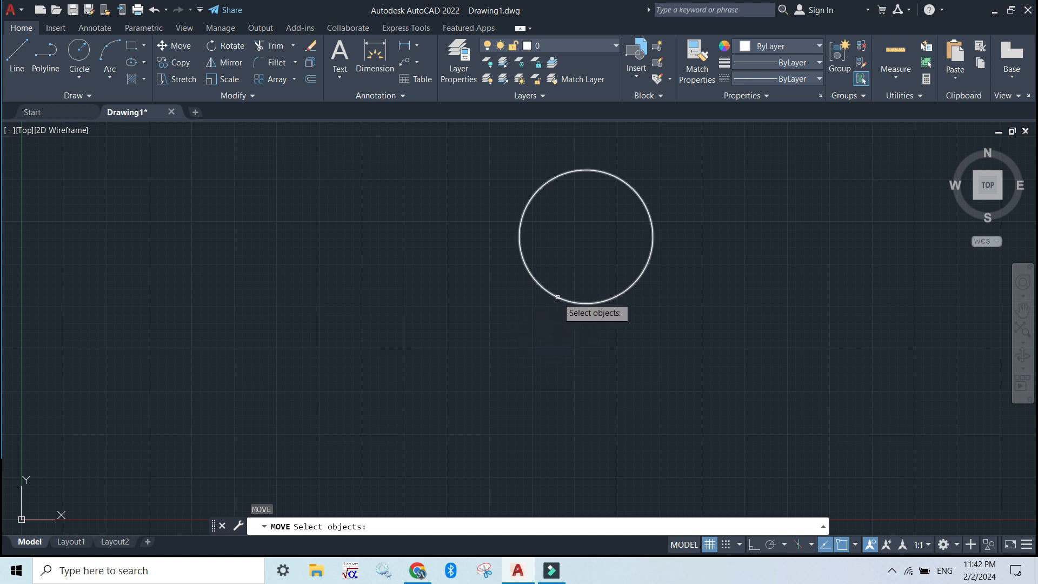
{"action": "left_click", "coordinate": [556, 296]}
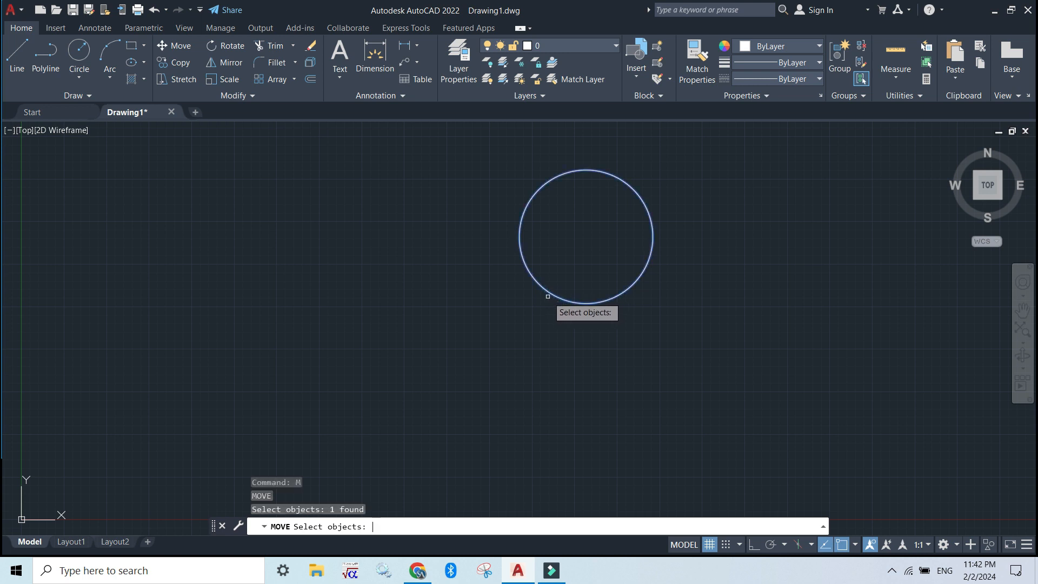
{"action": "key", "text": "Return"}
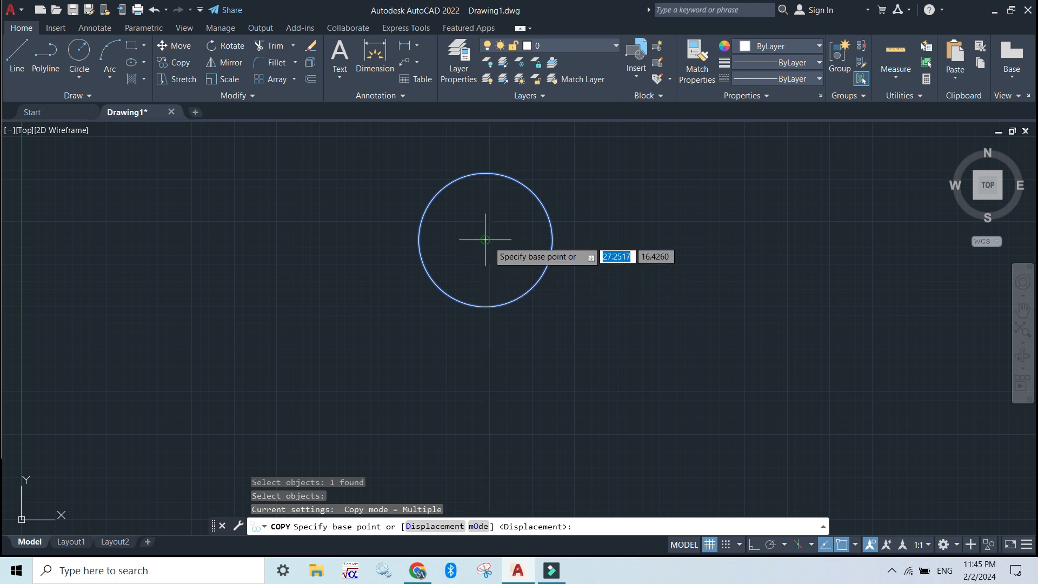
Place three overlapping copies of the circle from its centre: about 5.7 units below, to the lower right, and about 5.4 units away at 13°.
{"action": "left_click", "coordinate": [484, 239]}
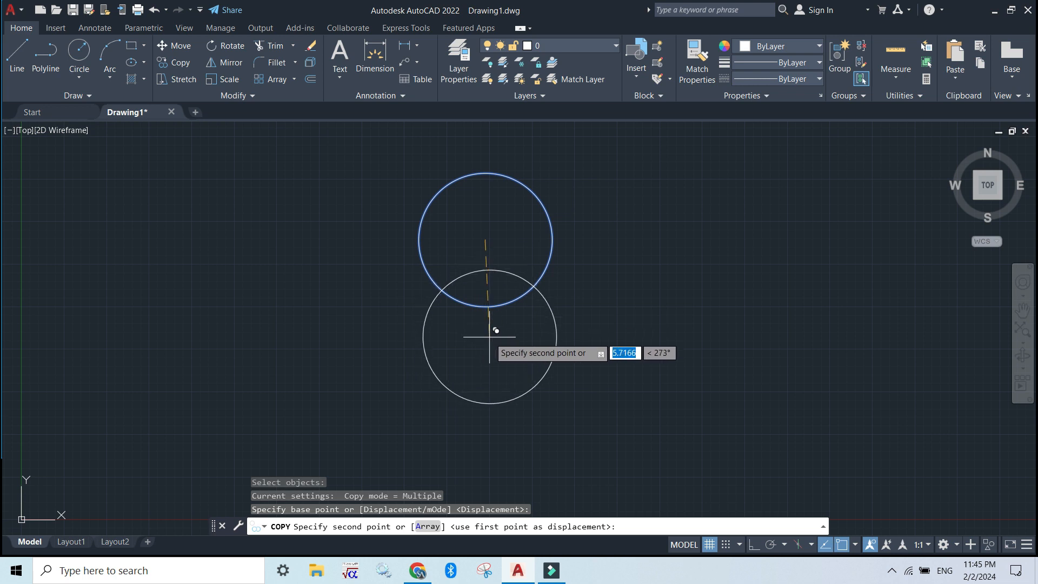
{"action": "left_click", "coordinate": [490, 336]}
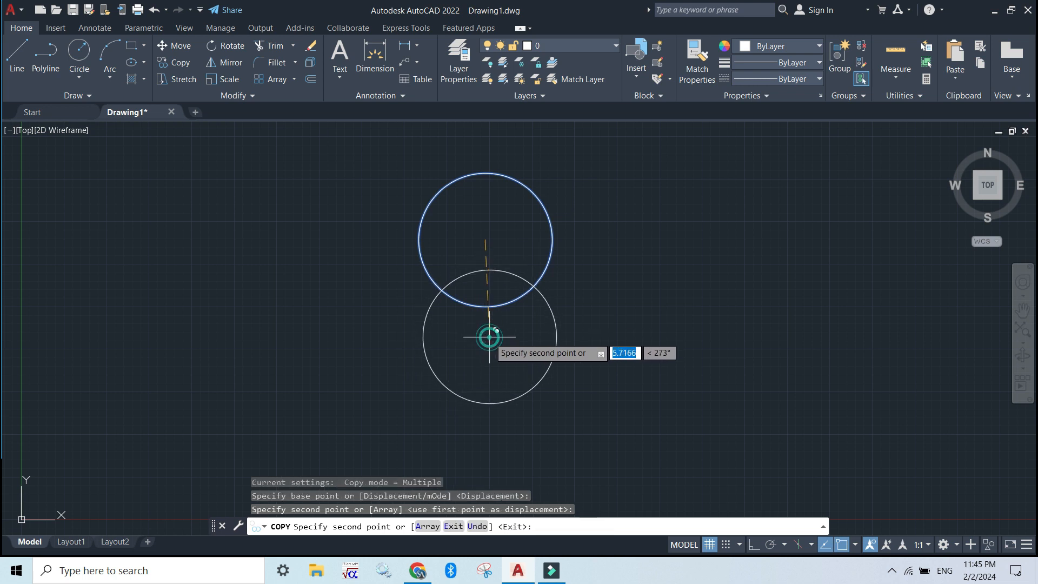
{"action": "left_click", "coordinate": [566, 299]}
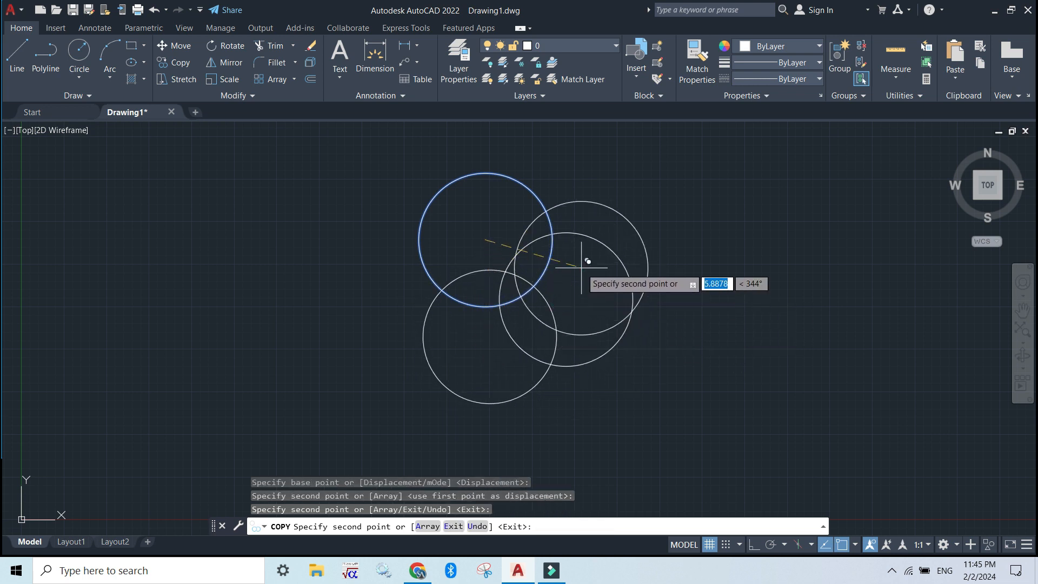
{"action": "left_click", "coordinate": [574, 219]}
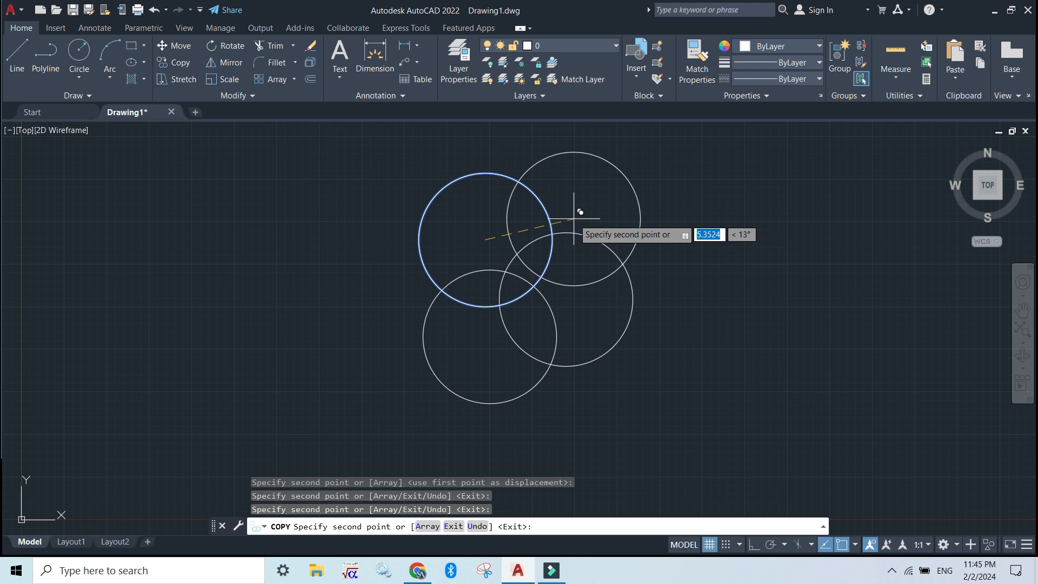
{"action": "key", "text": "Return"}
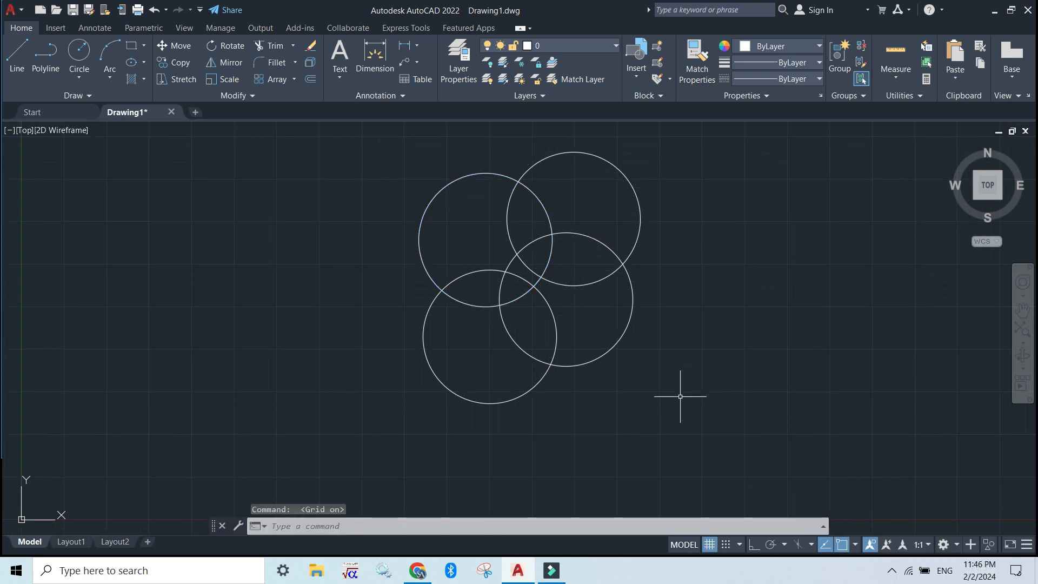
Copy all four circles together about 11.5 units to the left, using the upper-left circle's centre as base point.
{"action": "left_click", "coordinate": [660, 411]}
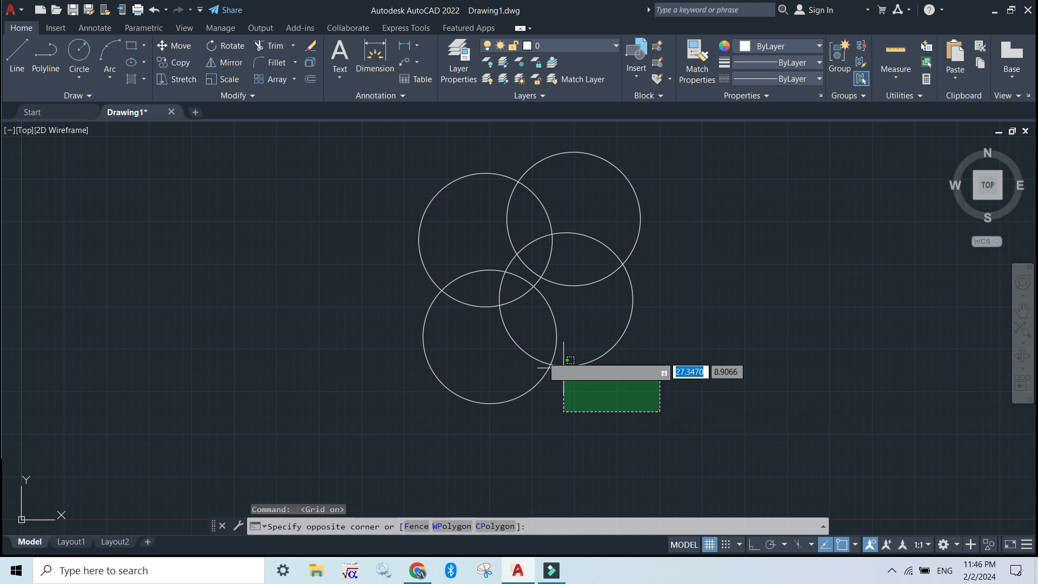
{"action": "left_click", "coordinate": [343, 148]}
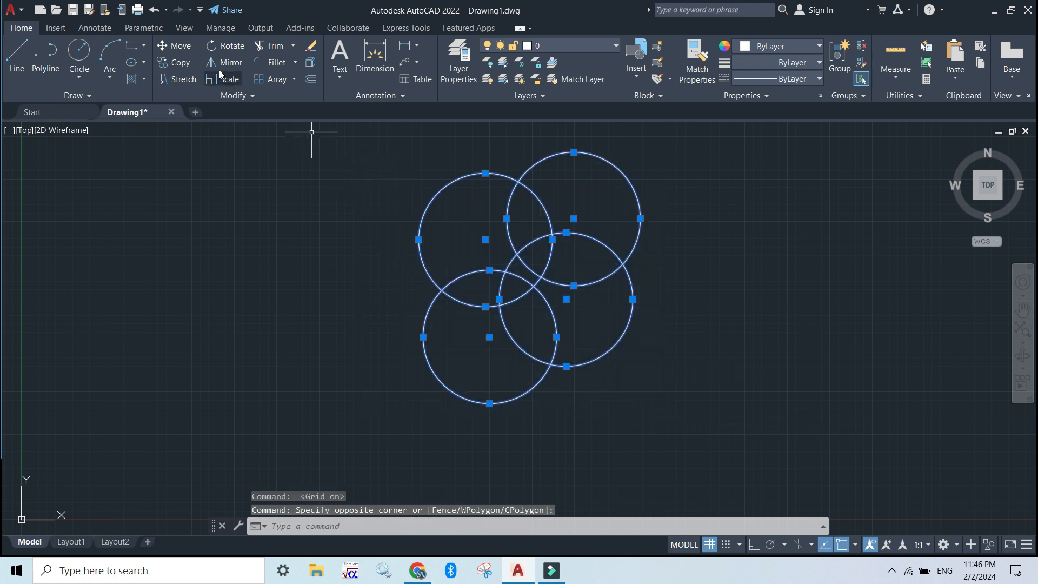
{"action": "left_click", "coordinate": [354, 532]}
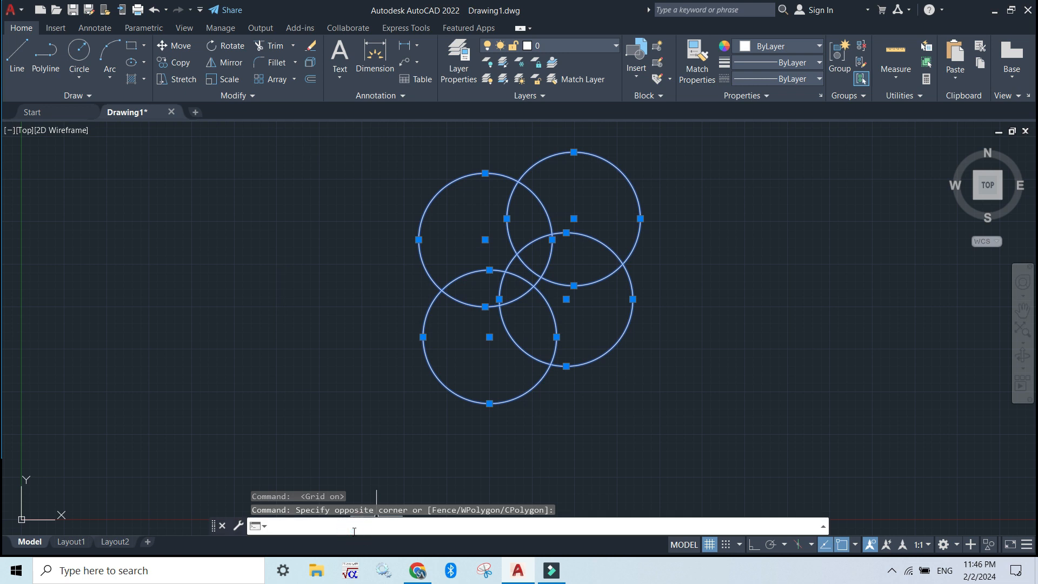
{"action": "type", "text": "c"}
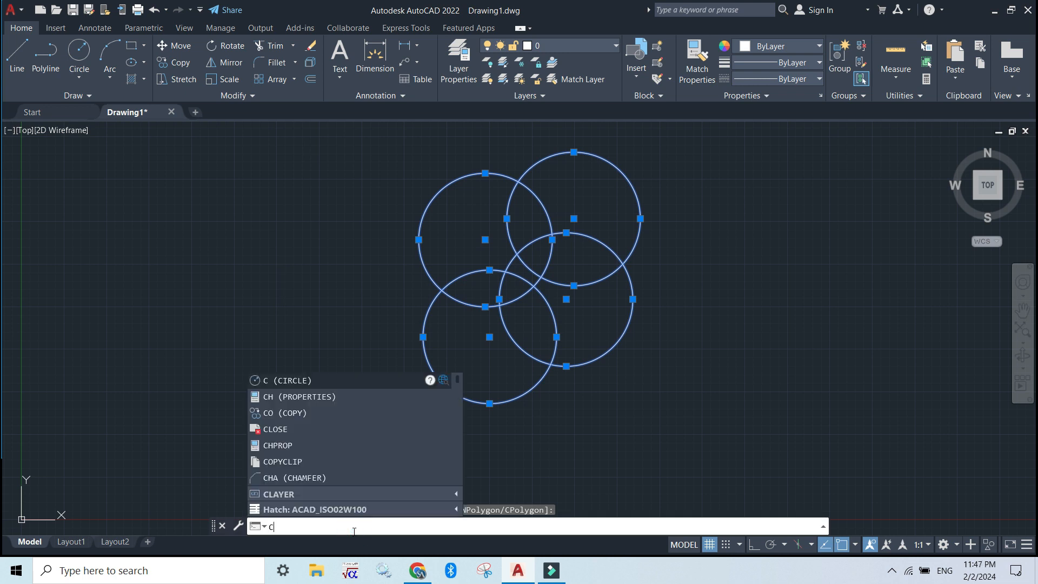
{"action": "type", "text": "o"}
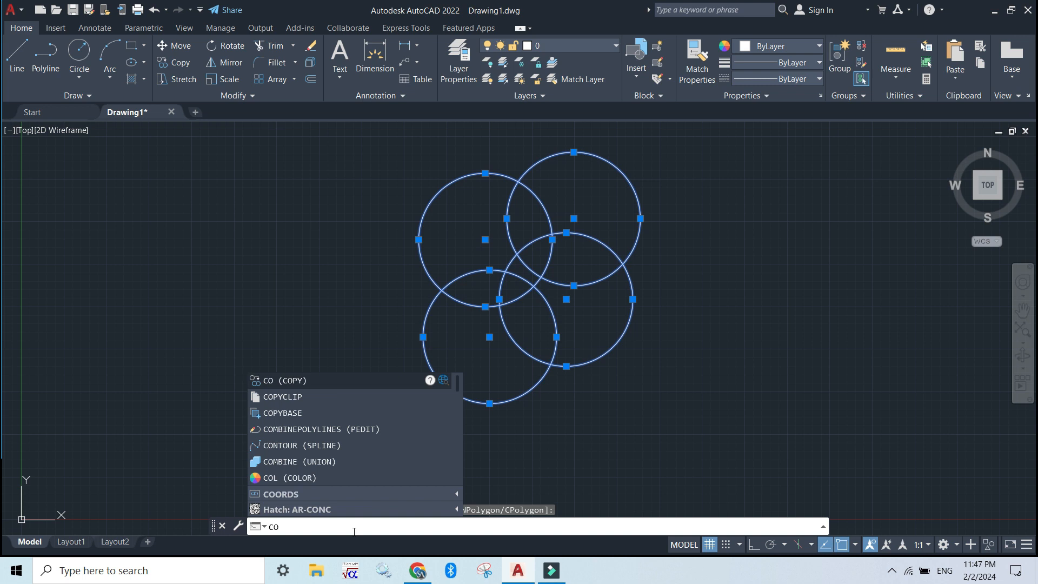
{"action": "key", "text": "Return"}
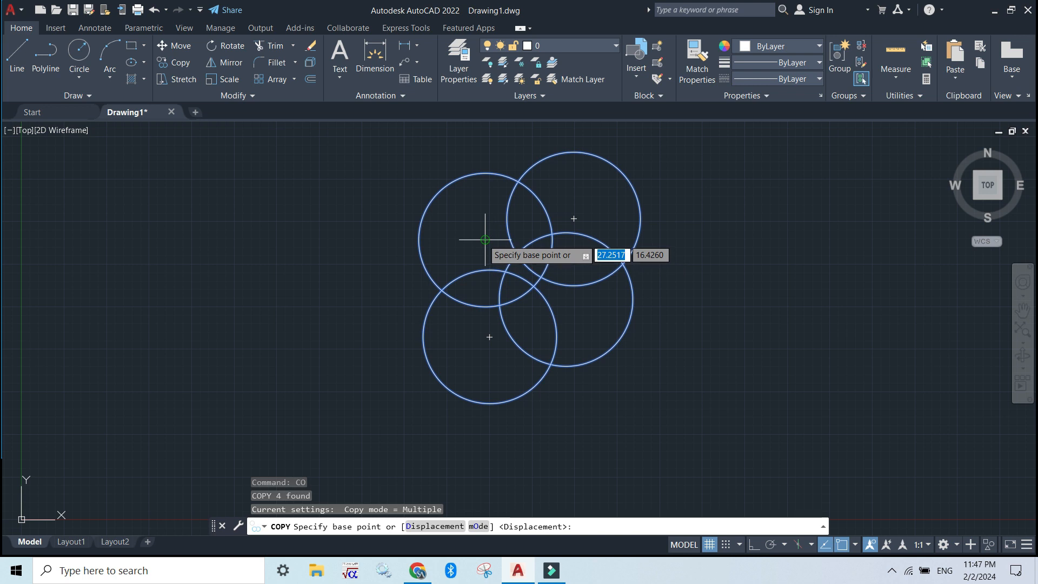
{"action": "left_click", "coordinate": [485, 239]}
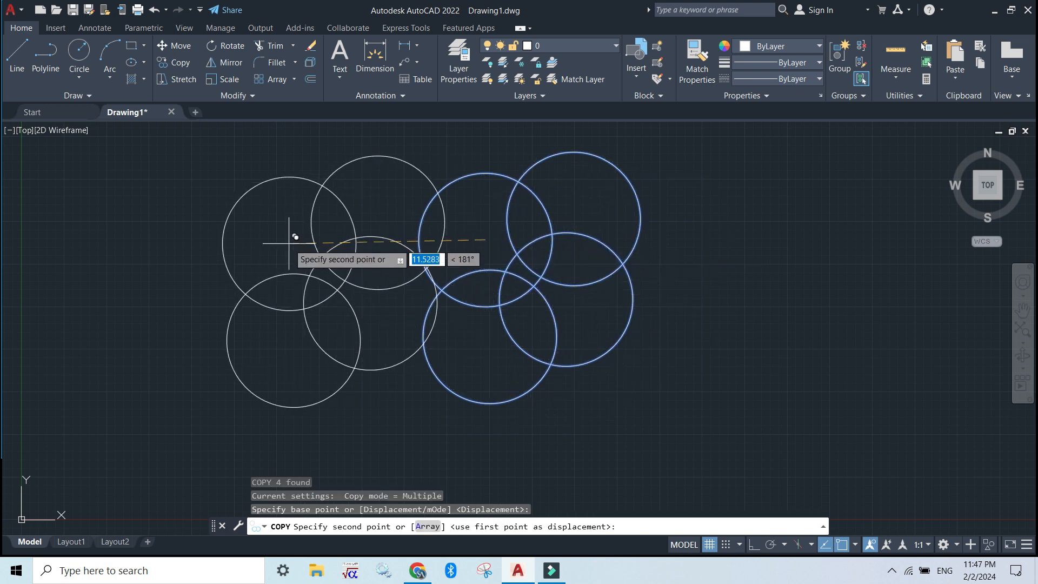
{"action": "left_click", "coordinate": [290, 243]}
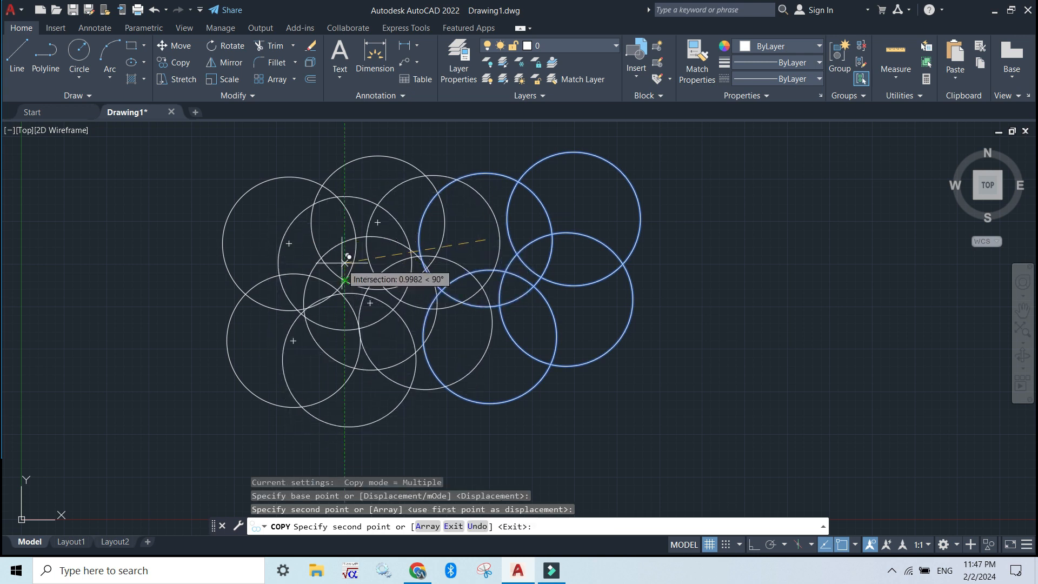
{"action": "key", "text": "Escape"}
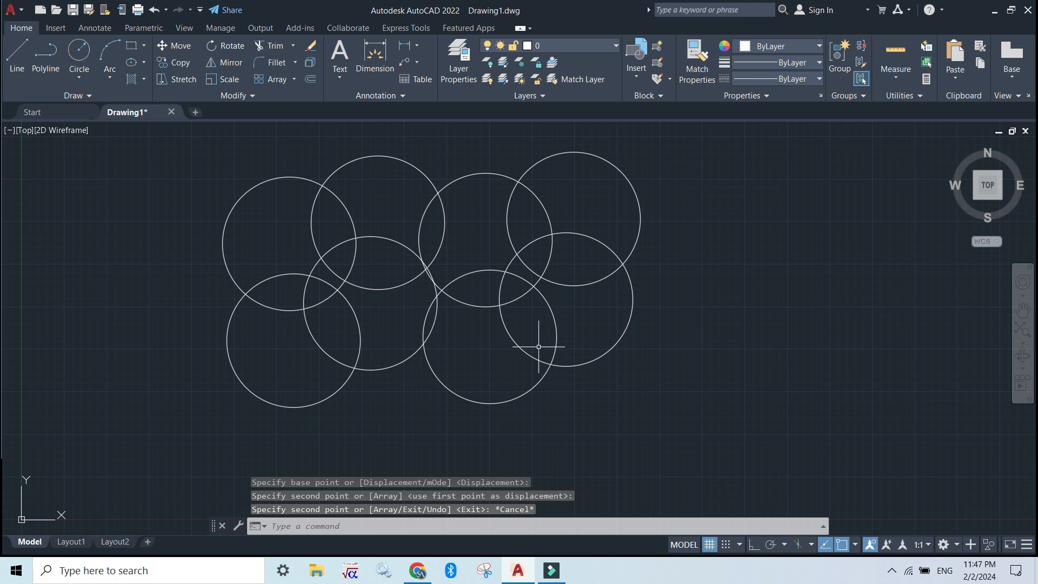
Erase all the circles from the drawing.
{"action": "left_click", "coordinate": [693, 471]}
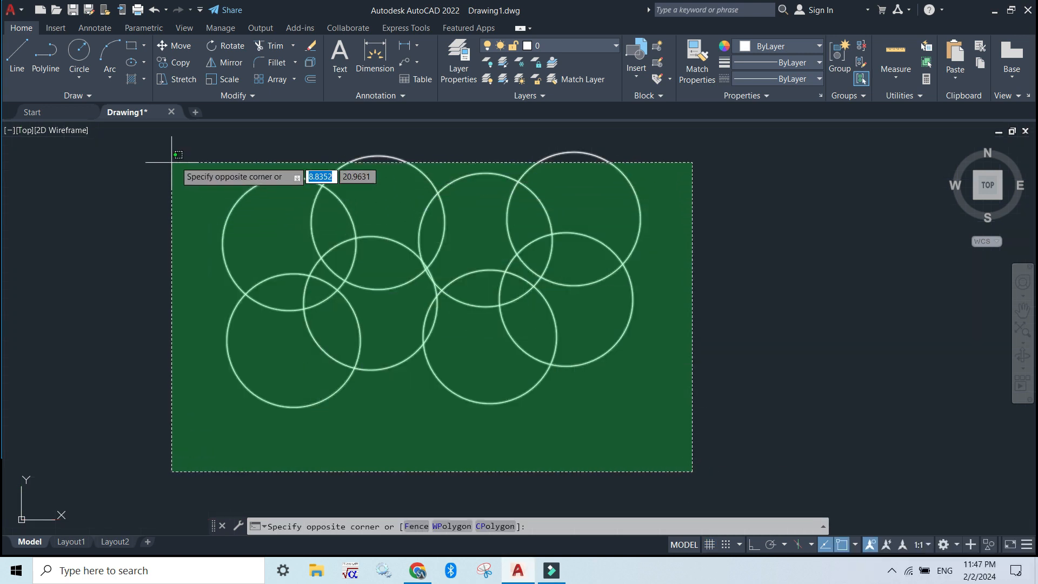
{"action": "left_click", "coordinate": [160, 172]}
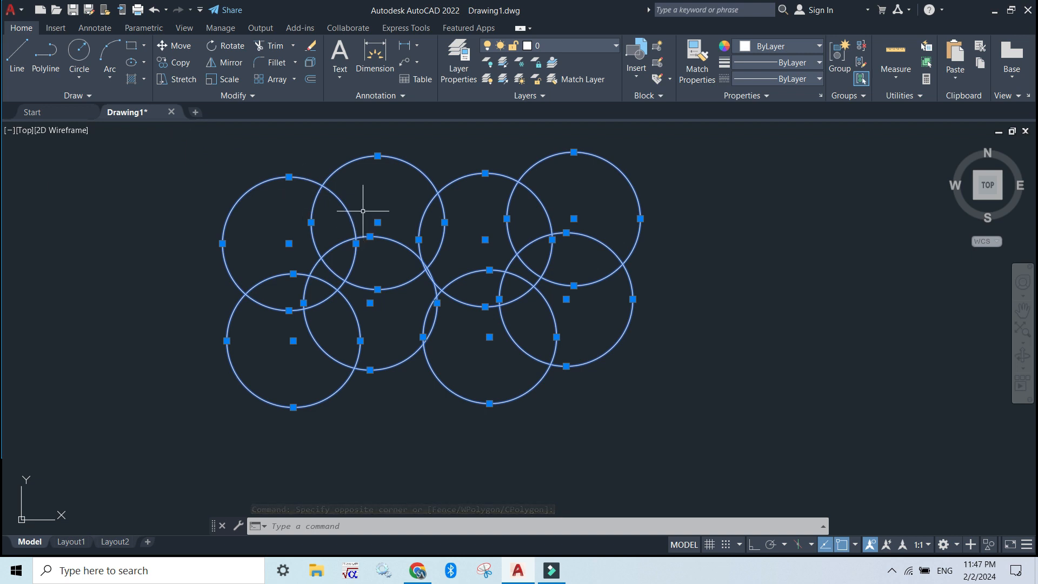
{"action": "key", "text": "Delete"}
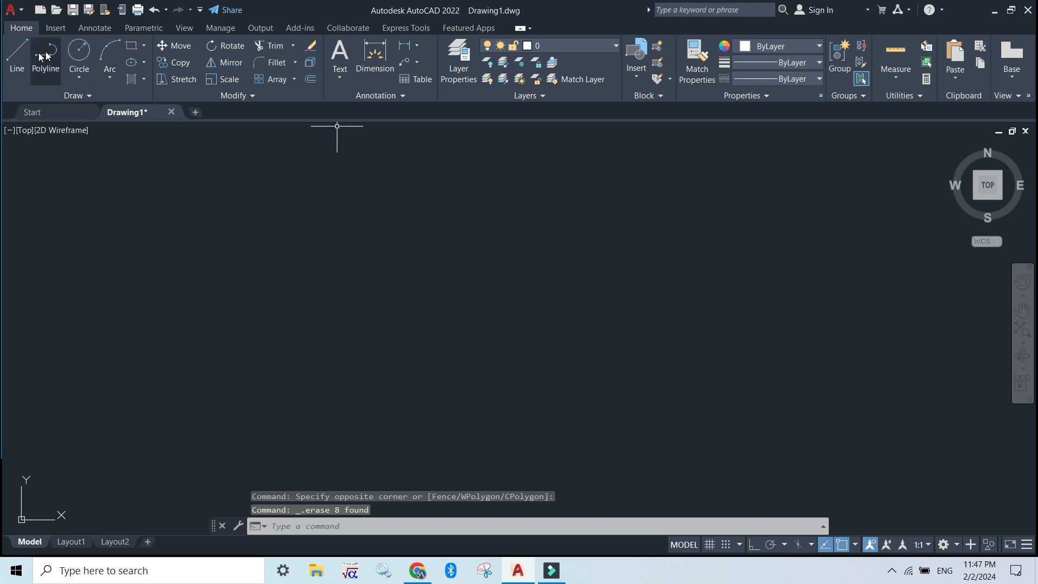
Draw a horizontal rectangle about twice as wide as it is high in the middle of the drawing.
{"action": "left_click", "coordinate": [399, 524]}
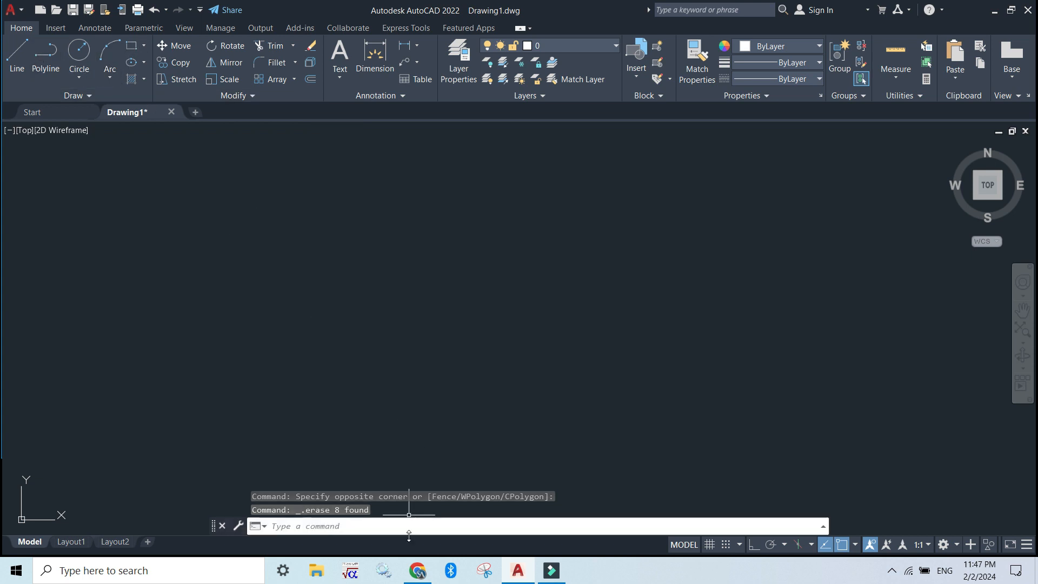
{"action": "type", "text": "rec"}
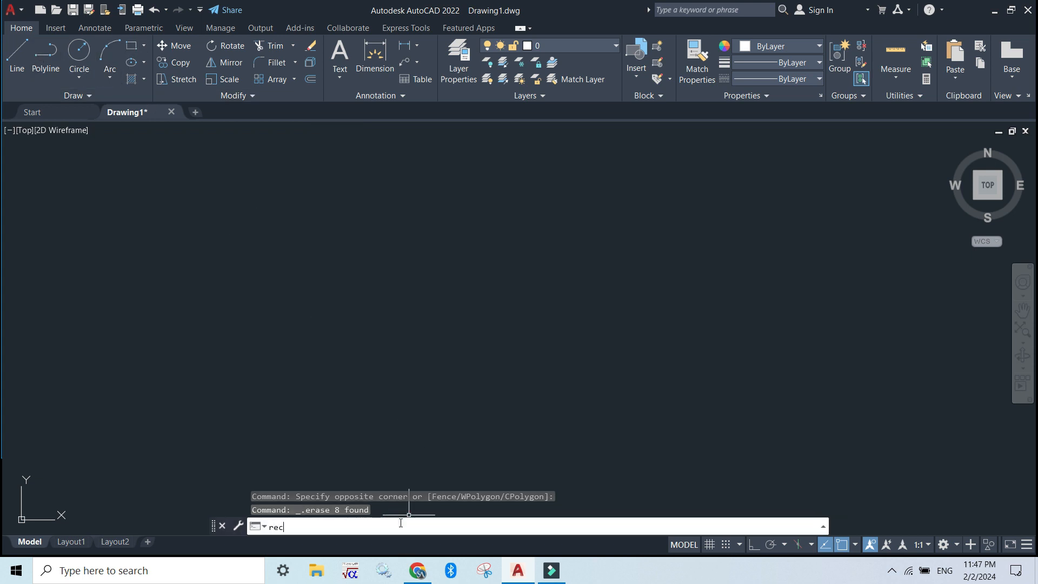
{"action": "key", "text": "Return"}
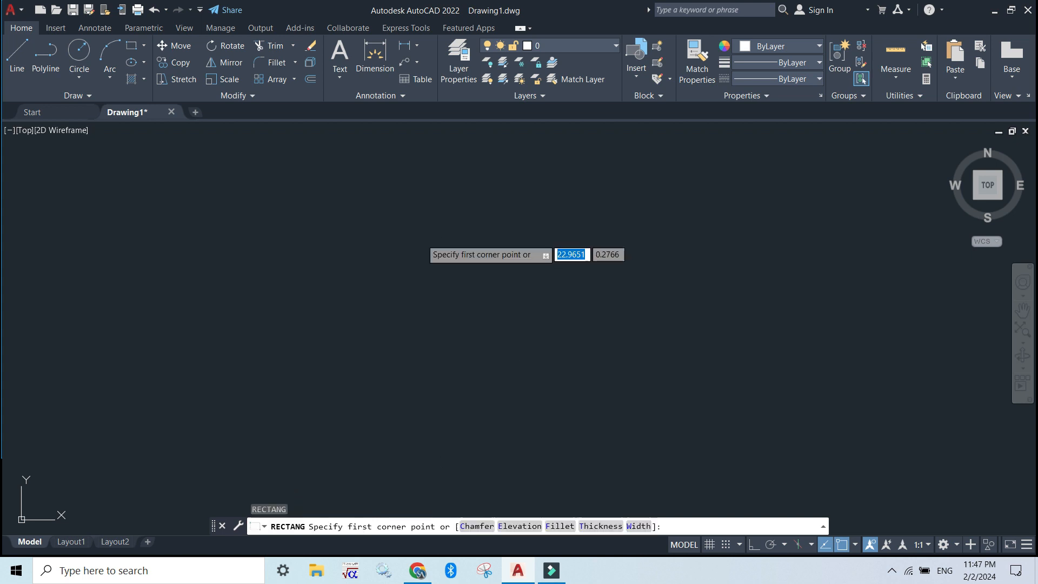
{"action": "left_click", "coordinate": [383, 213]}
{"action": "left_click", "coordinate": [568, 302]}
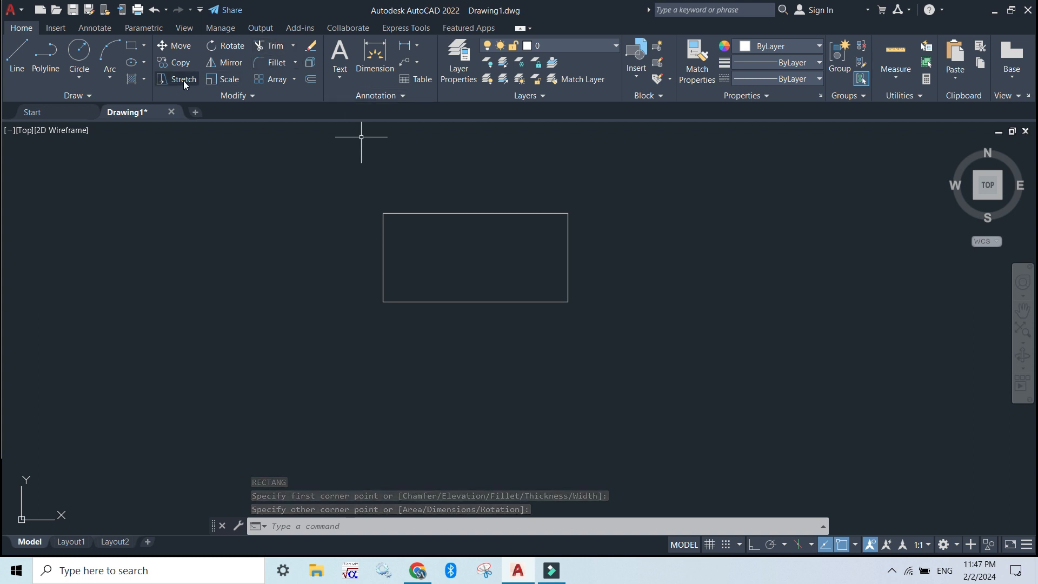
Stretch the whole rectangle straight down, using its centre as base point and the midpoint of its lower edge as second point.
{"action": "left_click", "coordinate": [314, 527]}
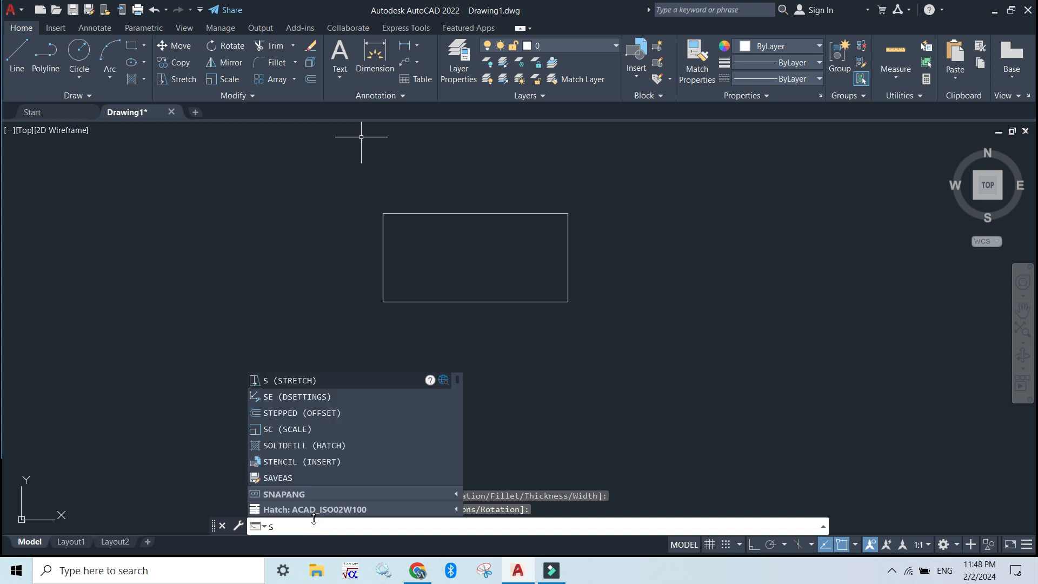
{"action": "key", "text": "Return"}
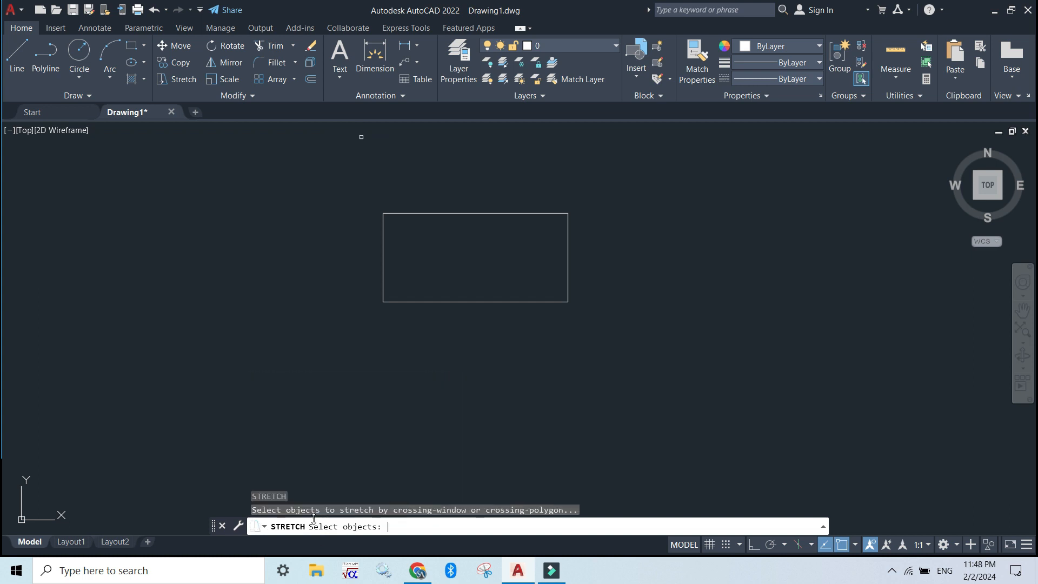
{"action": "left_click", "coordinate": [503, 301]}
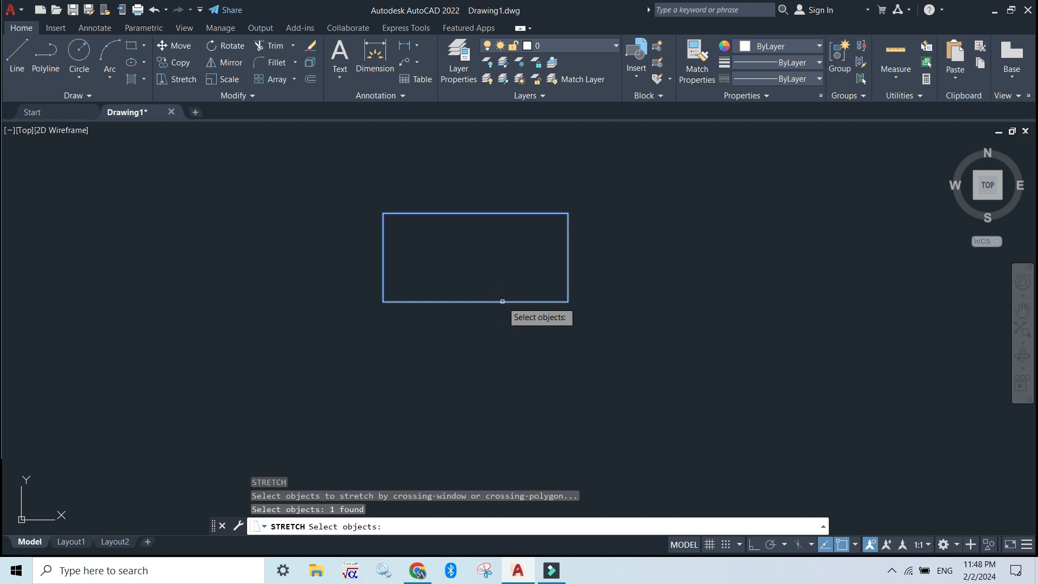
{"action": "key", "text": "Return"}
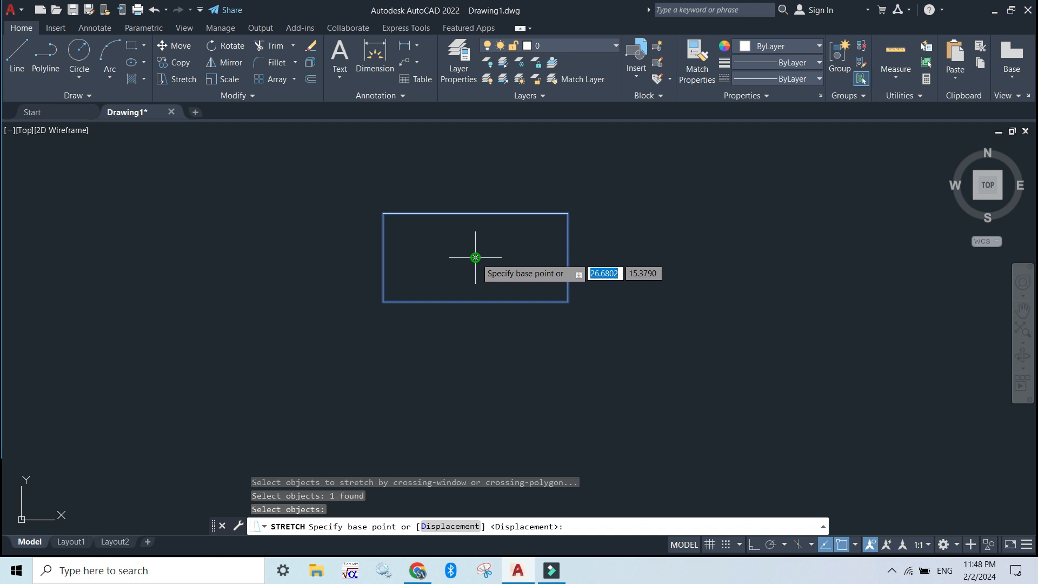
{"action": "left_click", "coordinate": [475, 258]}
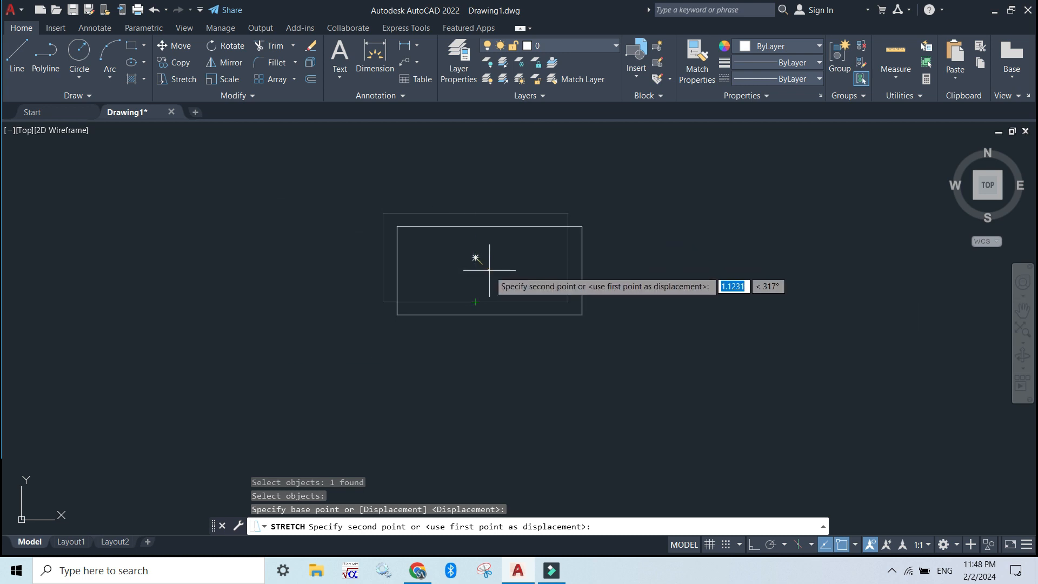
{"action": "left_click", "coordinate": [475, 302]}
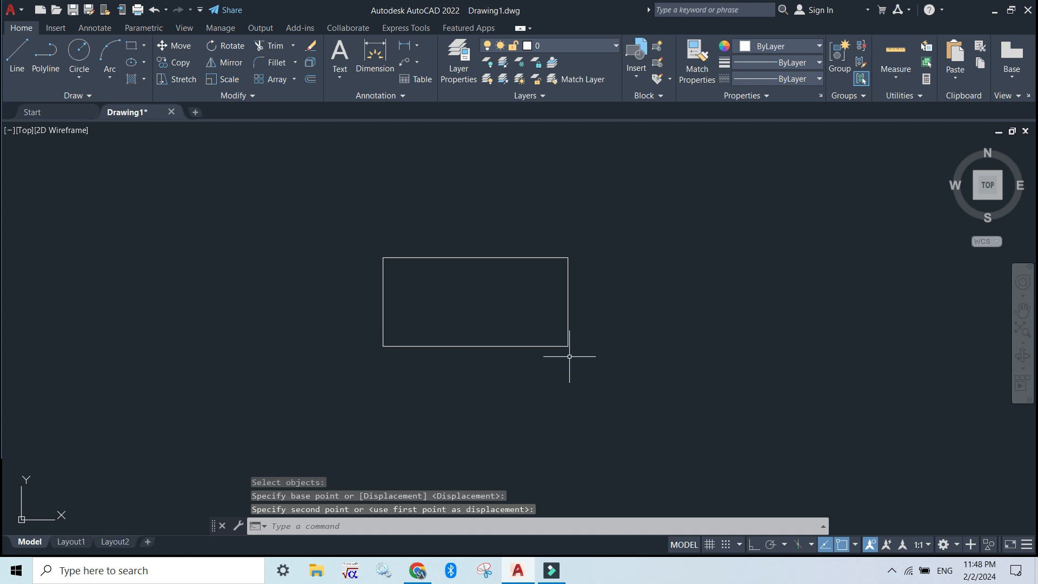
Stretch the whole rectangle to a freely picked position, using its lower-right corner as base point.
{"action": "left_click", "coordinate": [361, 532]}
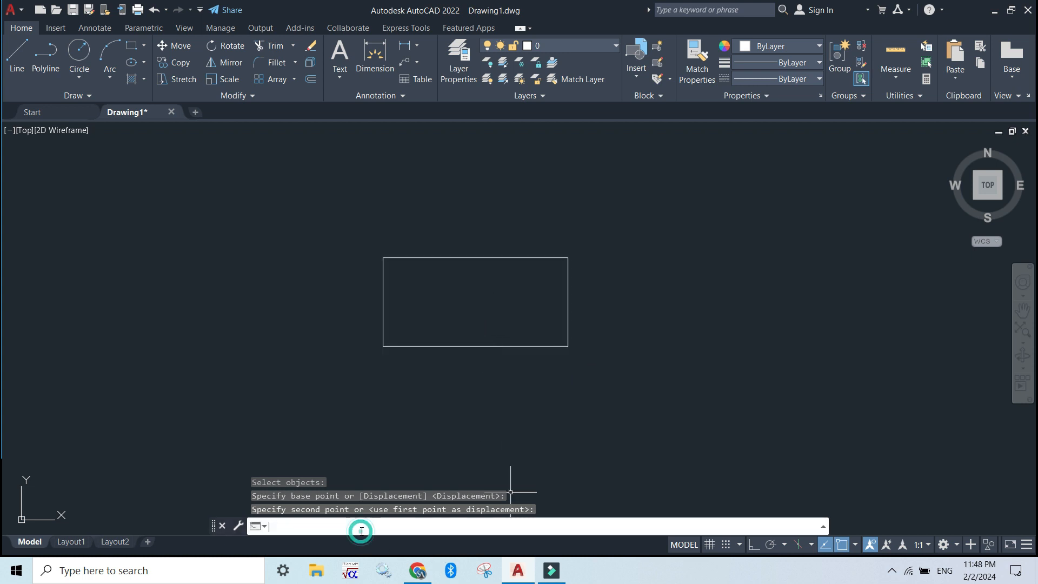
{"action": "type", "text": "s"}
{"action": "key", "text": "Return"}
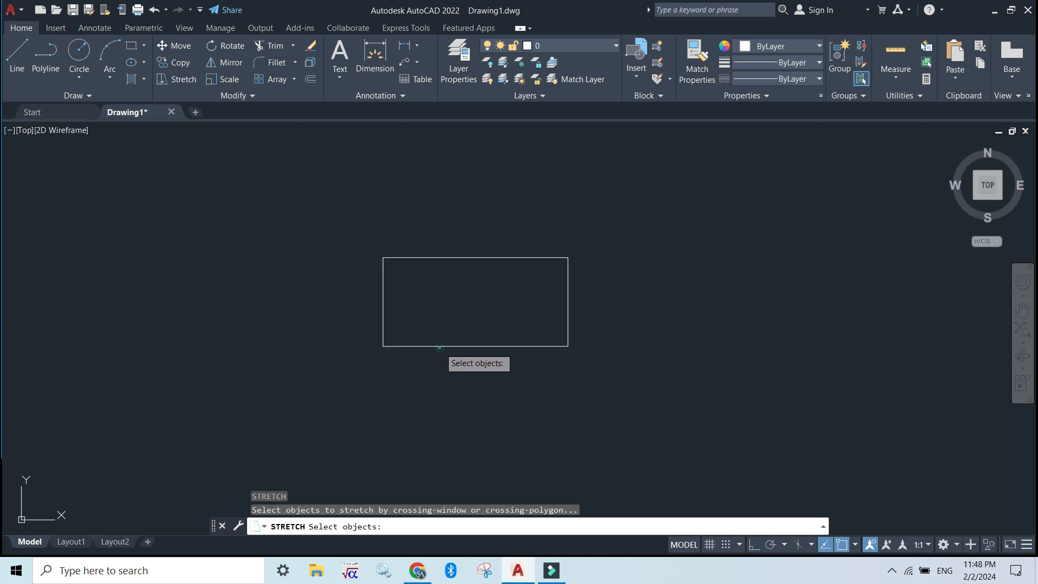
{"action": "left_click", "coordinate": [440, 347]}
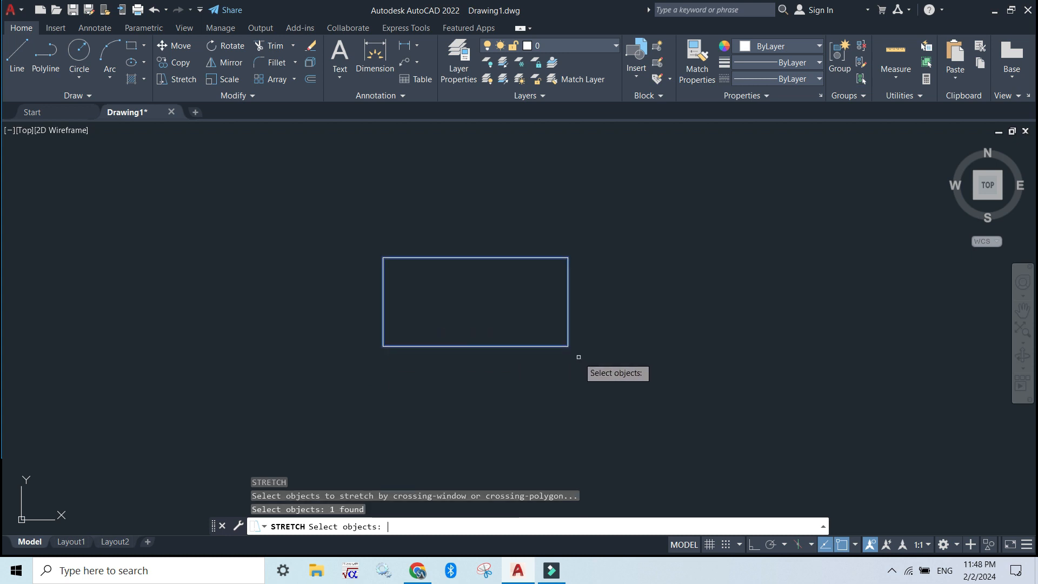
{"action": "key", "text": "Return"}
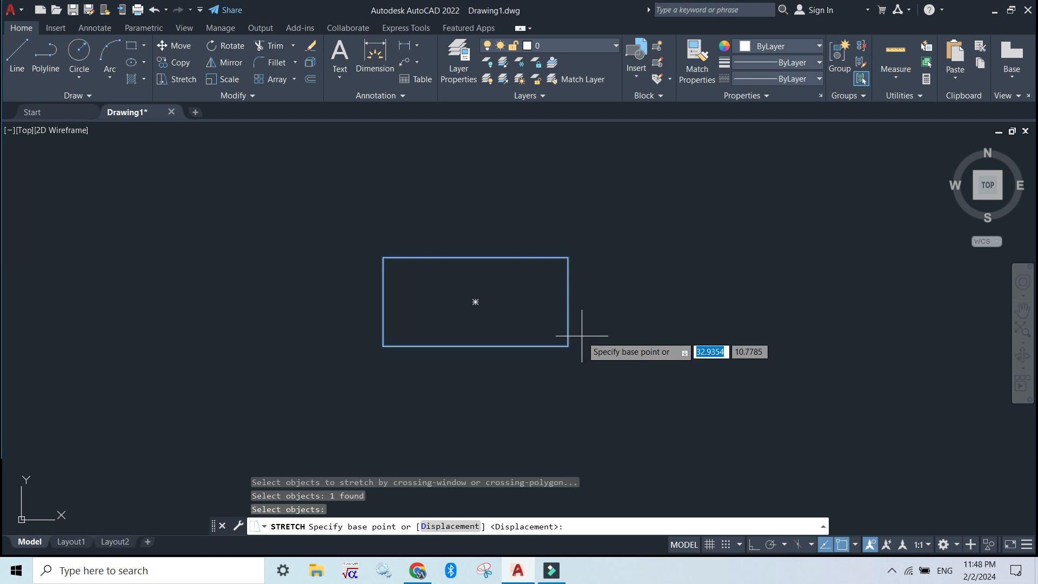
{"action": "left_click", "coordinate": [567, 346]}
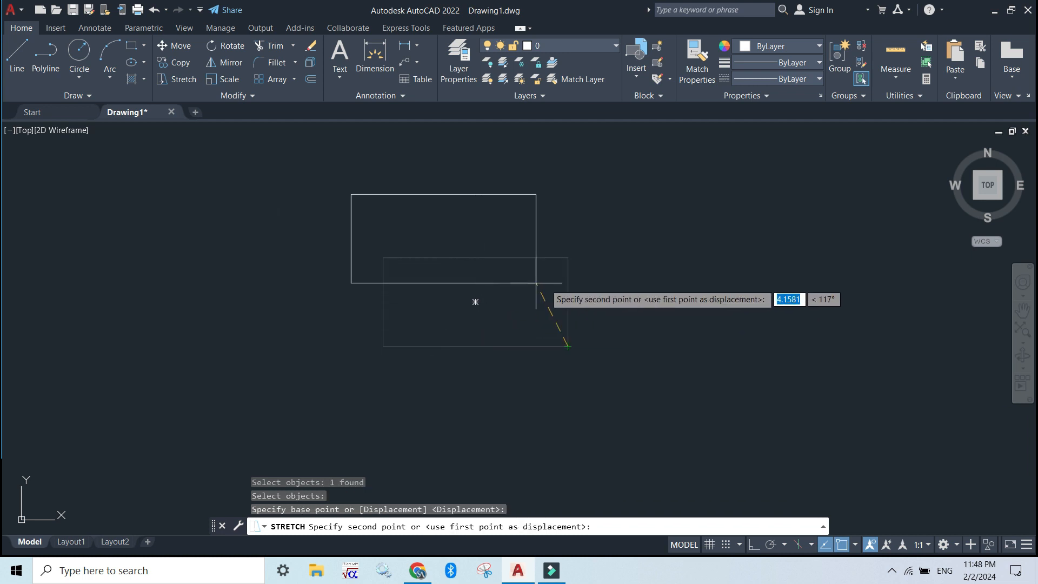
{"action": "left_click", "coordinate": [690, 362]}
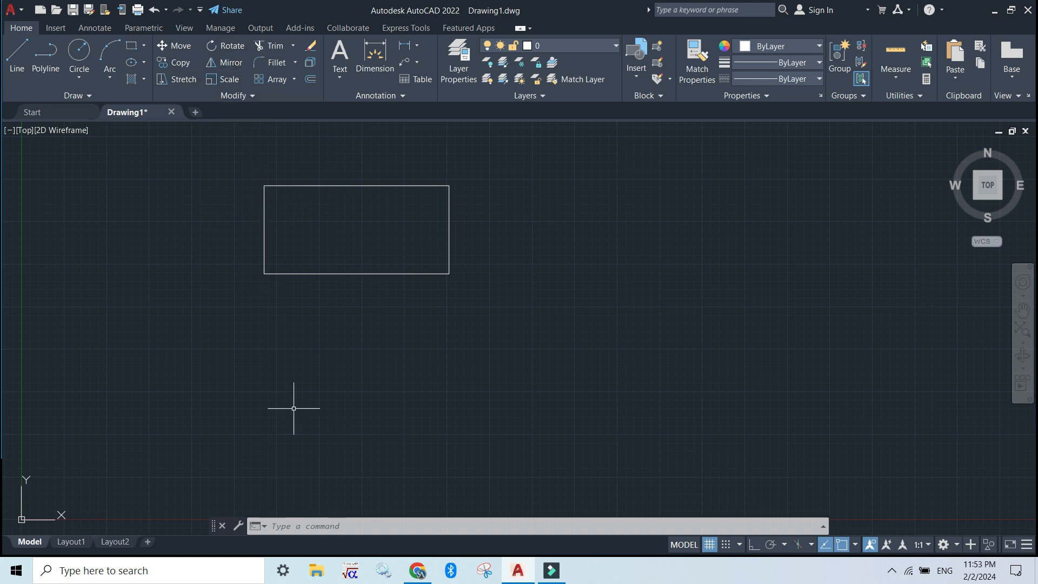
Rotate the rectangle counterclockwise about its lower-right corner by slightly more than 45°, into a diagonal position.
{"action": "left_click", "coordinate": [228, 44]}
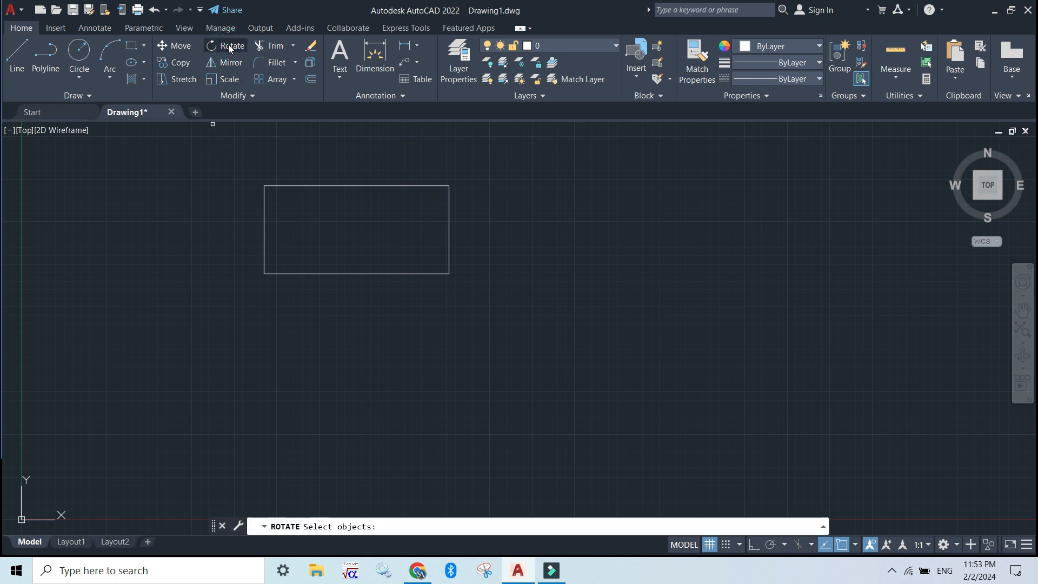
{"action": "left_click", "coordinate": [376, 274]}
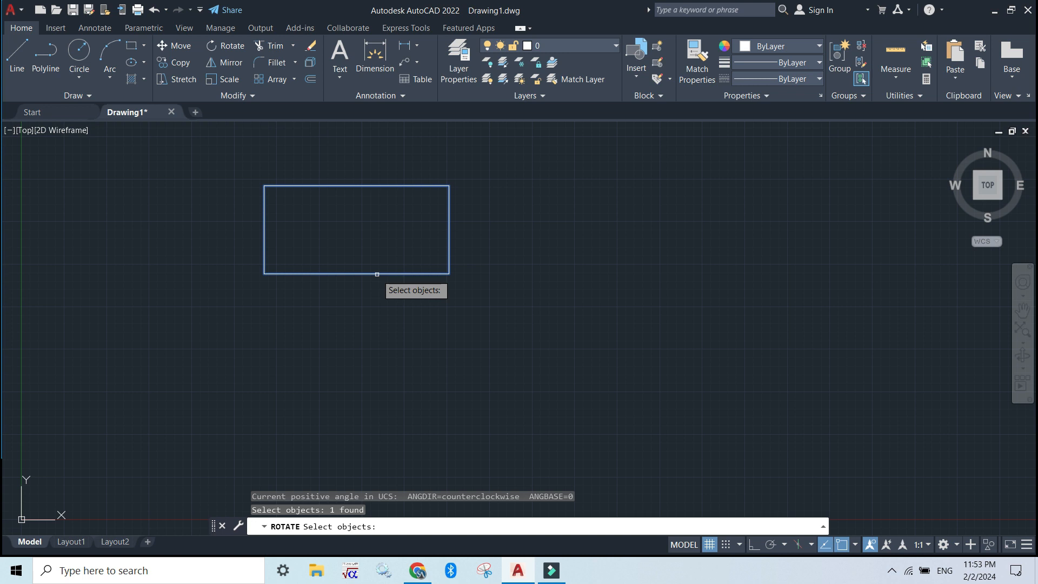
{"action": "key", "text": "Return"}
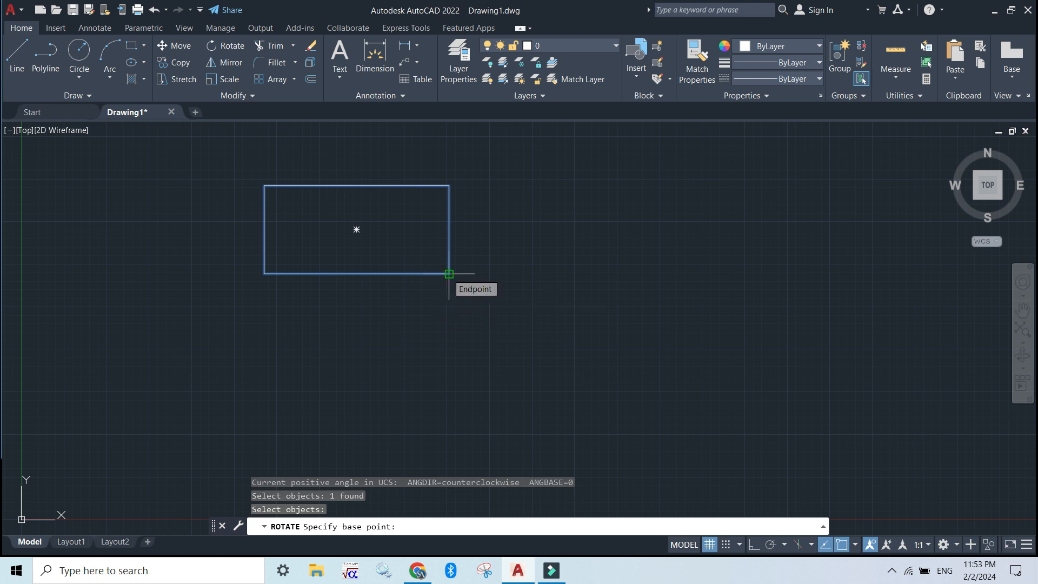
{"action": "left_click", "coordinate": [449, 273]}
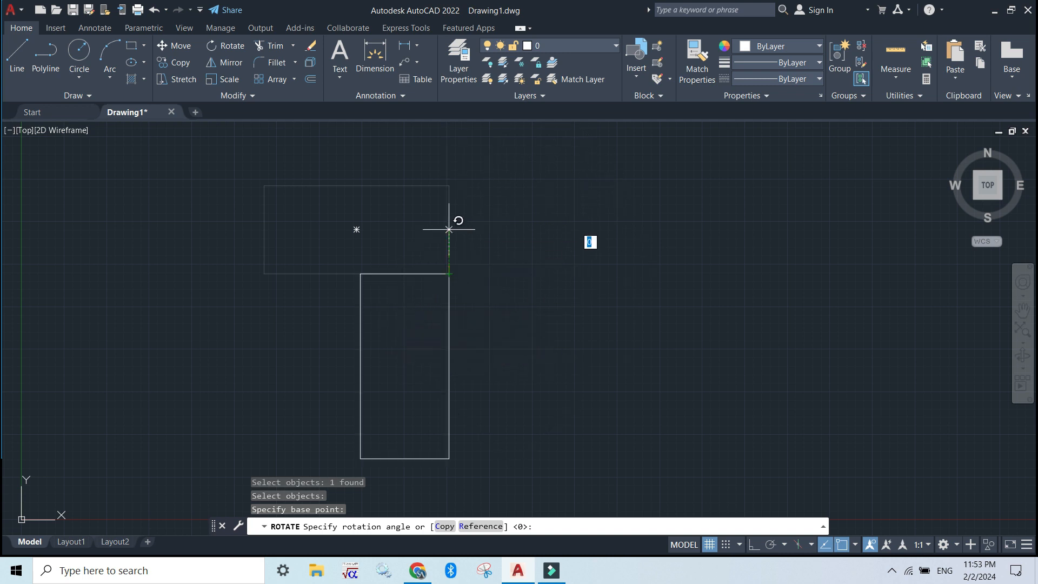
{"action": "left_click", "coordinate": [479, 240]}
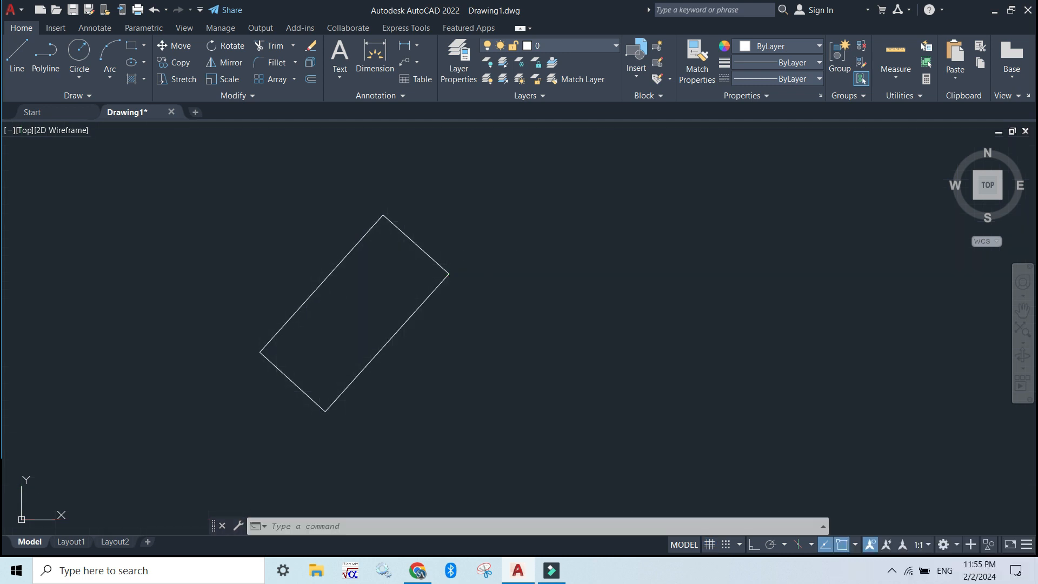
Turn on the grid and mirror the tilted rectangle across a nearly vertical line through its right part, keeping the source object.
{"action": "key", "text": "F7"}
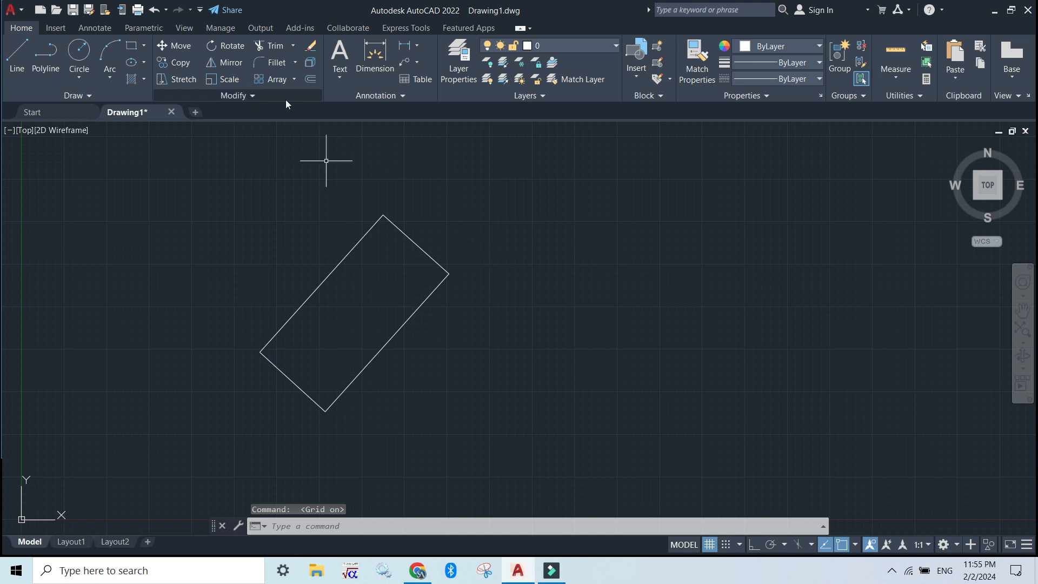
{"action": "left_click", "coordinate": [231, 63]}
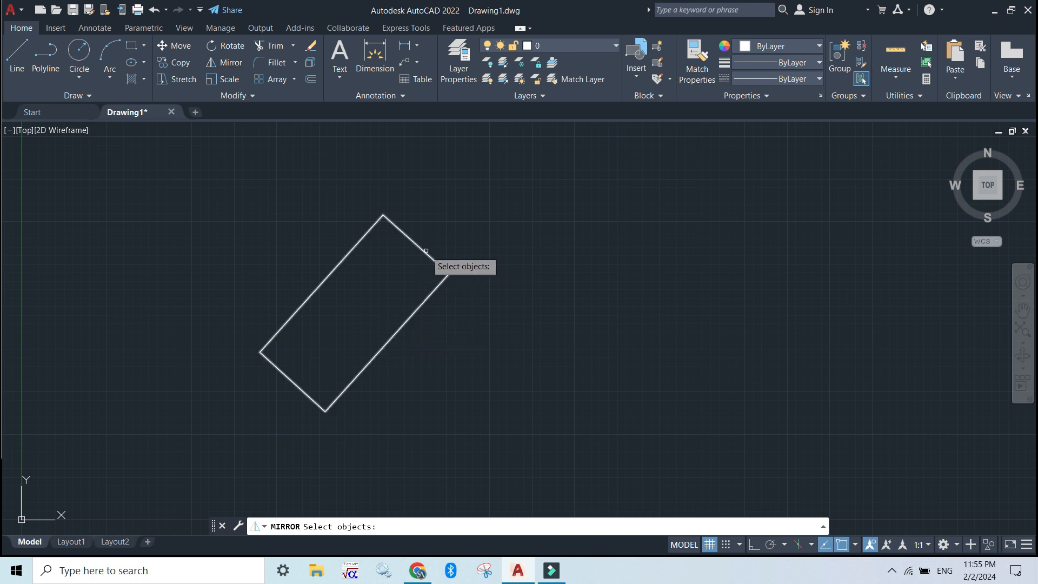
{"action": "left_click", "coordinate": [420, 247]}
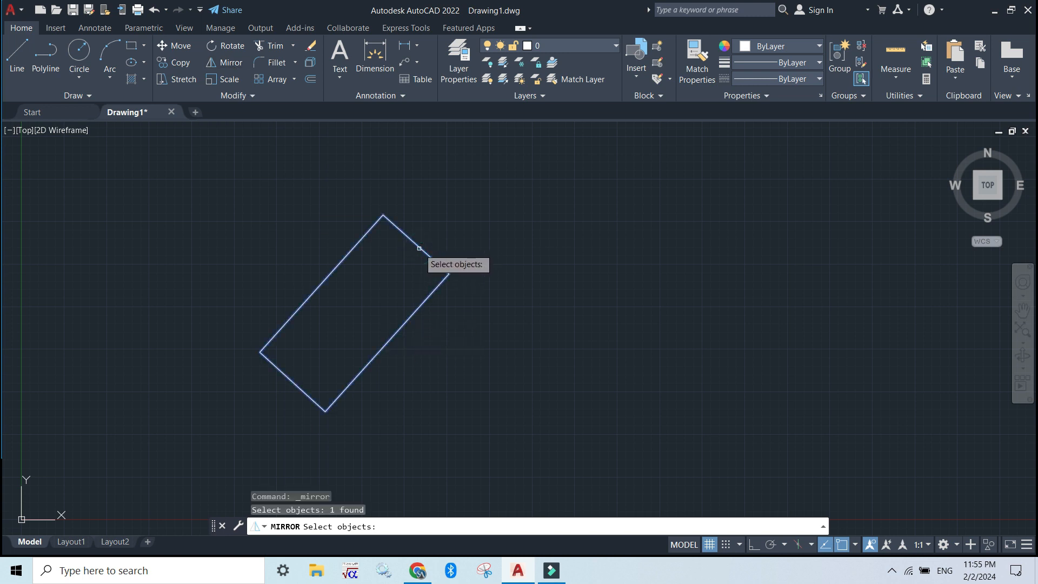
{"action": "key", "text": "Return"}
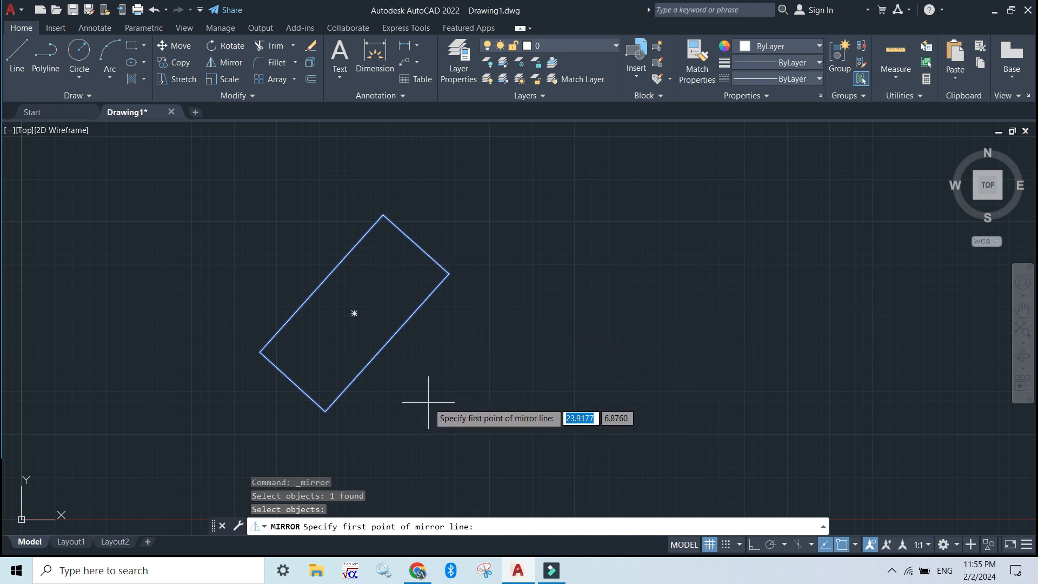
{"action": "left_click", "coordinate": [406, 389]}
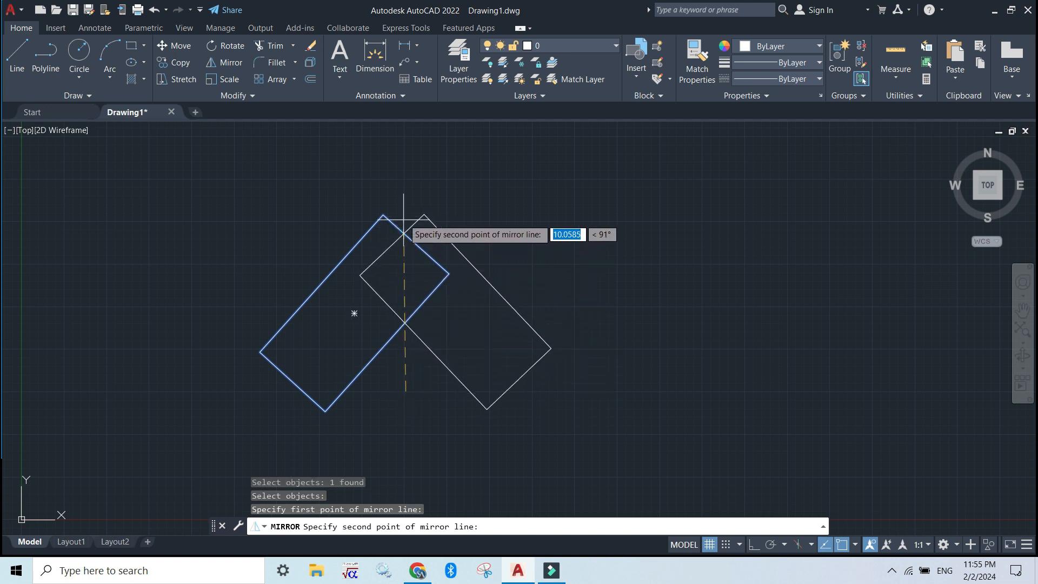
{"action": "left_click", "coordinate": [404, 165]}
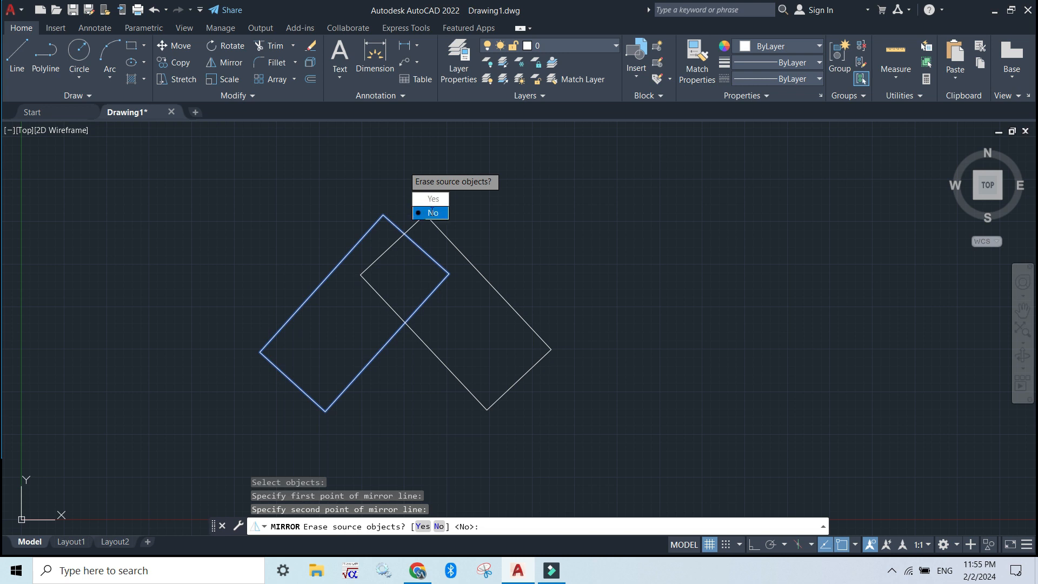
{"action": "left_click", "coordinate": [431, 213]}
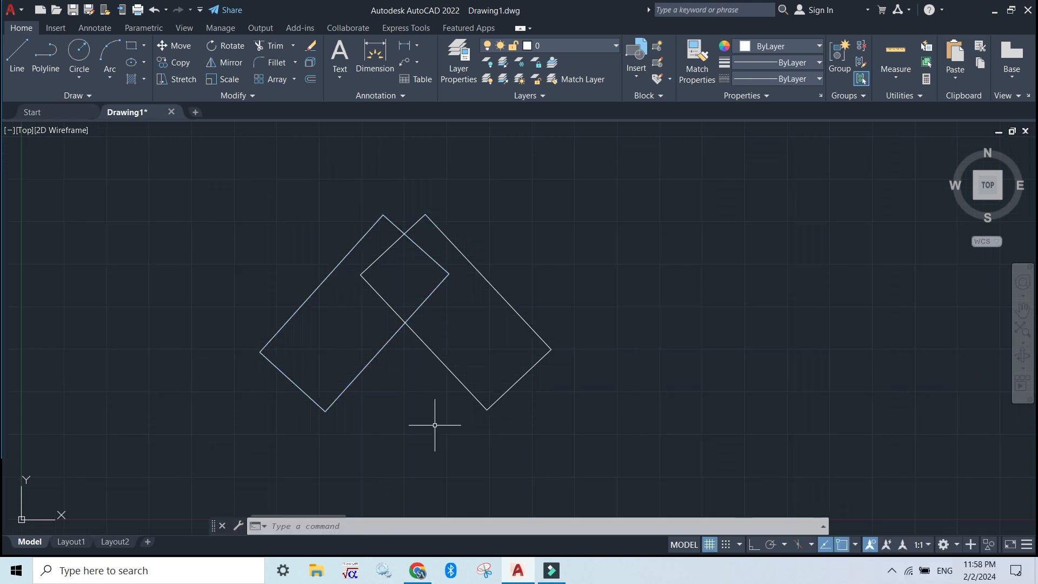
With the grid on, scale both rectangles down to slightly under two thirds, using the lower intersection of their edges as base point.
{"action": "key", "text": "F7"}
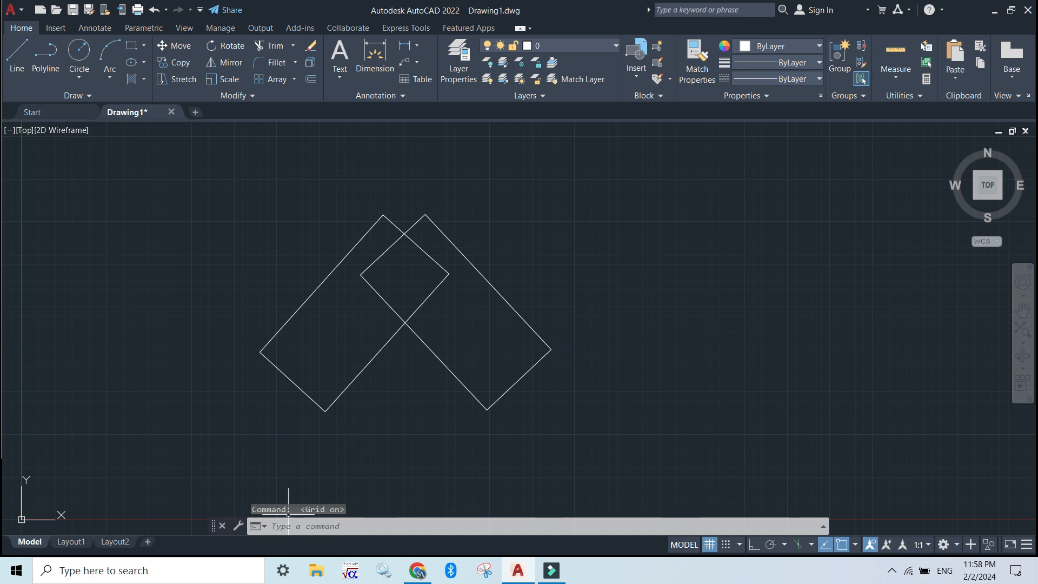
{"action": "left_click", "coordinate": [301, 527]}
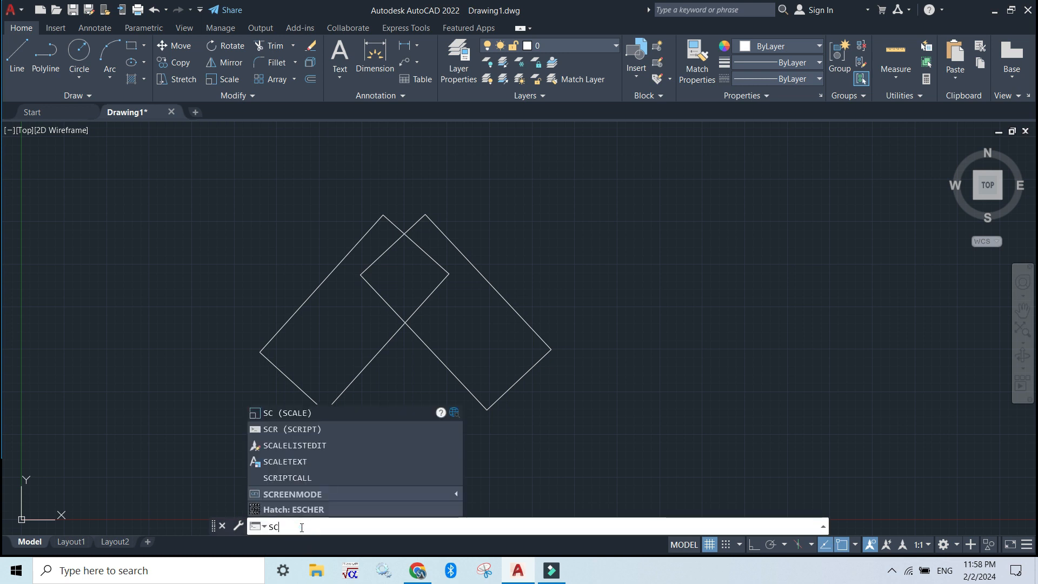
{"action": "key", "text": "Return"}
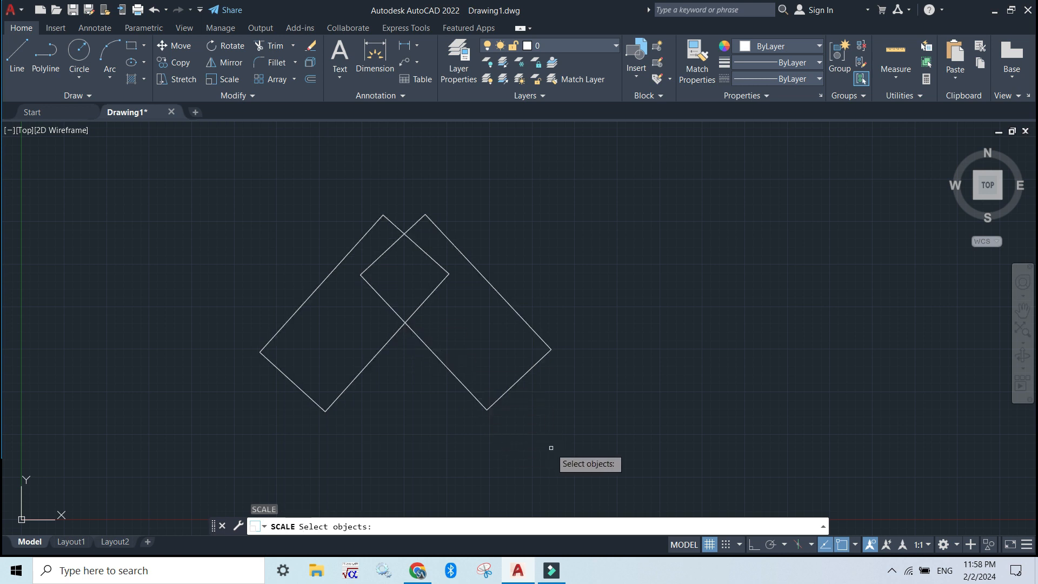
{"action": "mouse_move", "coordinate": [540, 460]}
{"action": "left_mouse_down"}
{"action": "mouse_move", "coordinate": [407, 370]}
{"action": "mouse_move", "coordinate": [296, 157]}
{"action": "left_mouse_up"}
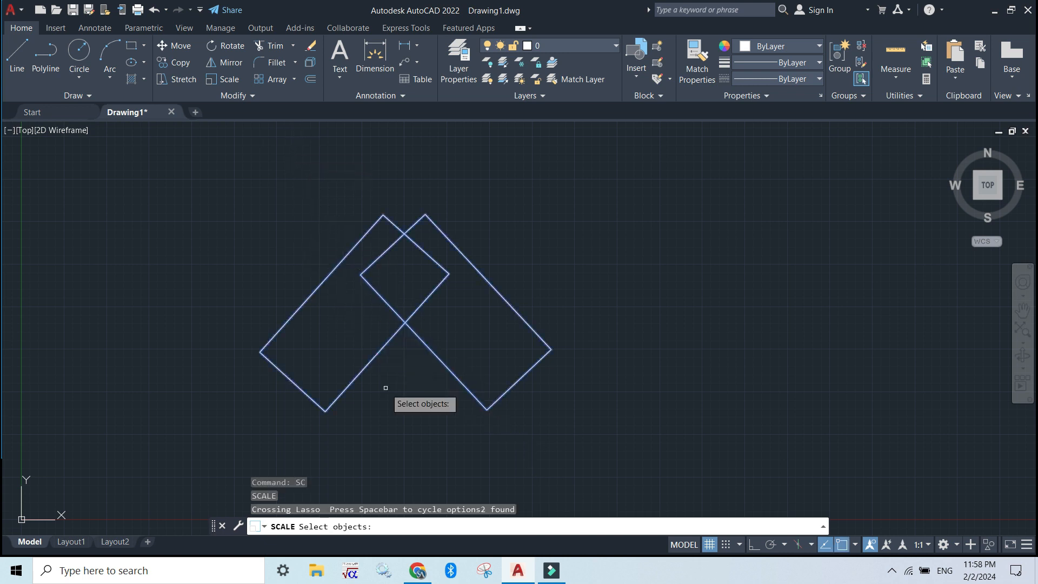
{"action": "key", "text": "Return"}
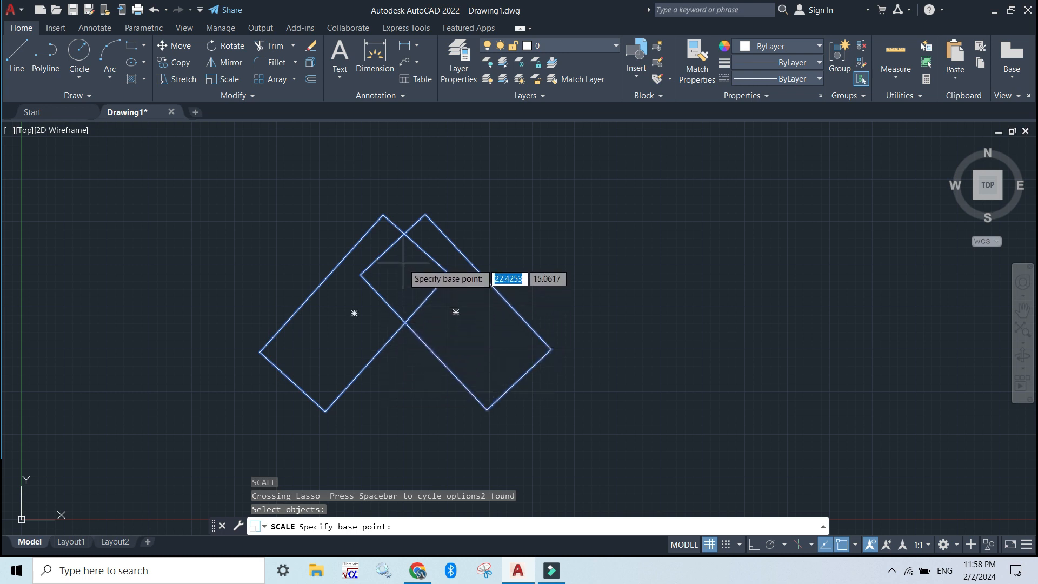
{"action": "left_click", "coordinate": [405, 323]}
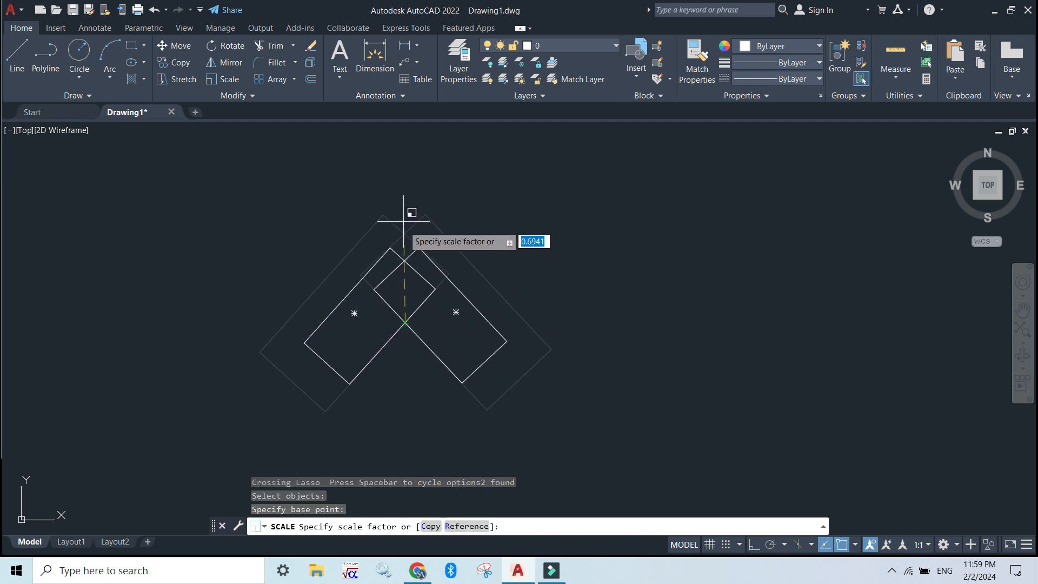
{"action": "left_click", "coordinate": [405, 416]}
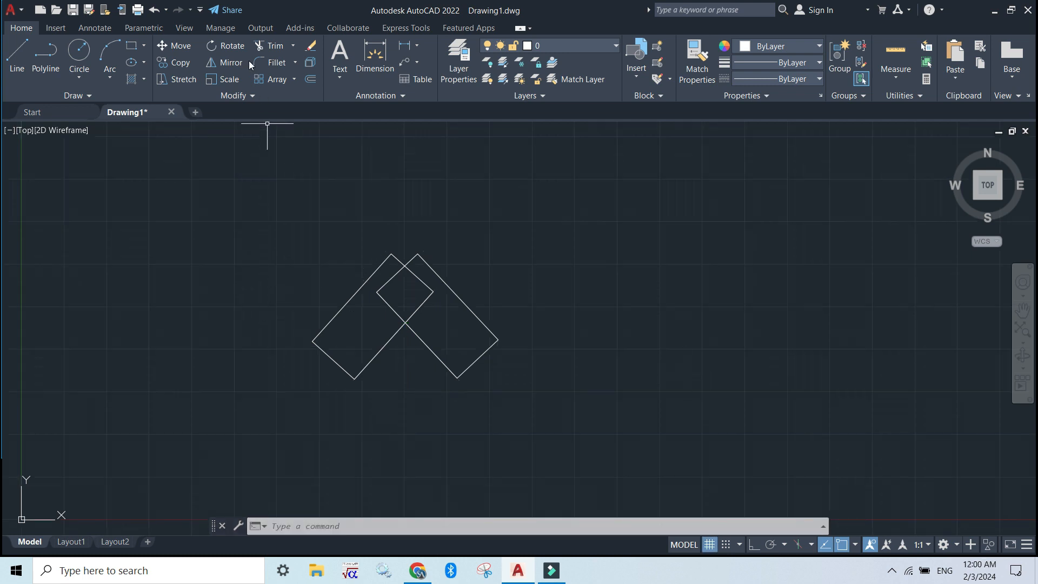
Trim away the edge segments inside the overlap of the two rectangles, leaving one joined outline.
{"action": "left_click", "coordinate": [273, 50]}
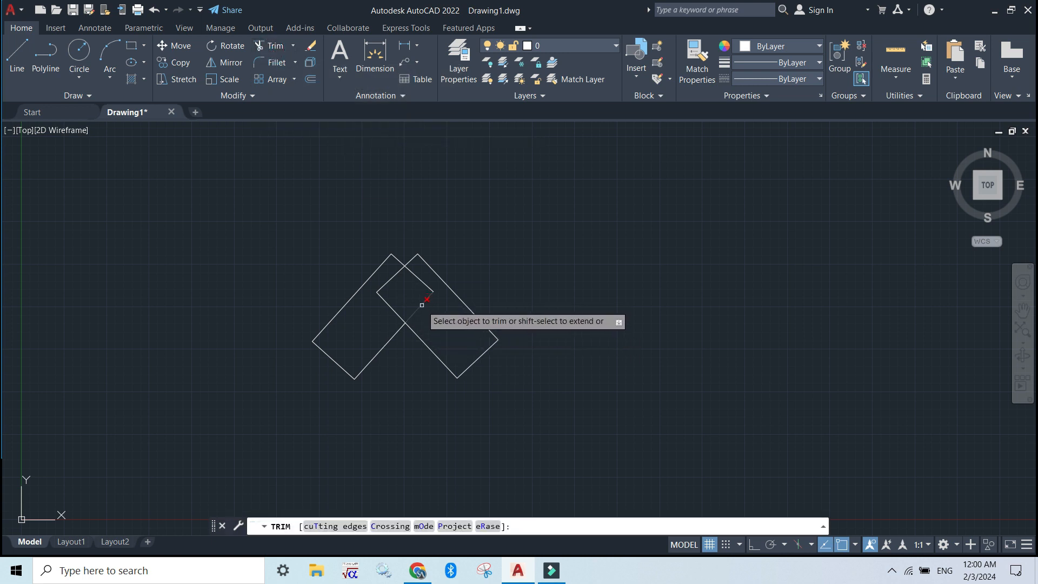
{"action": "left_click", "coordinate": [422, 305]}
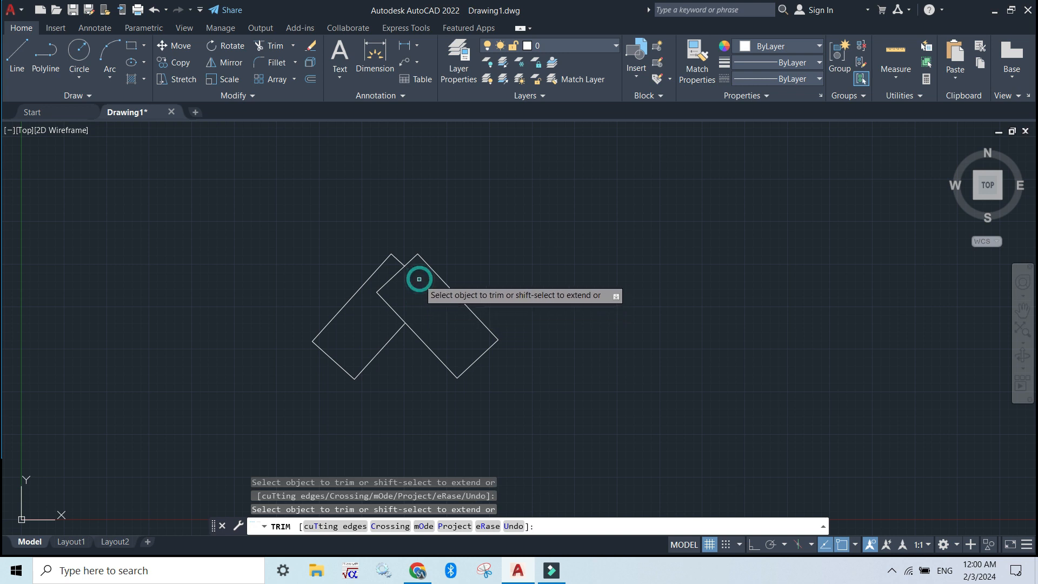
{"action": "left_click", "coordinate": [394, 277]}
{"action": "left_click", "coordinate": [395, 311]}
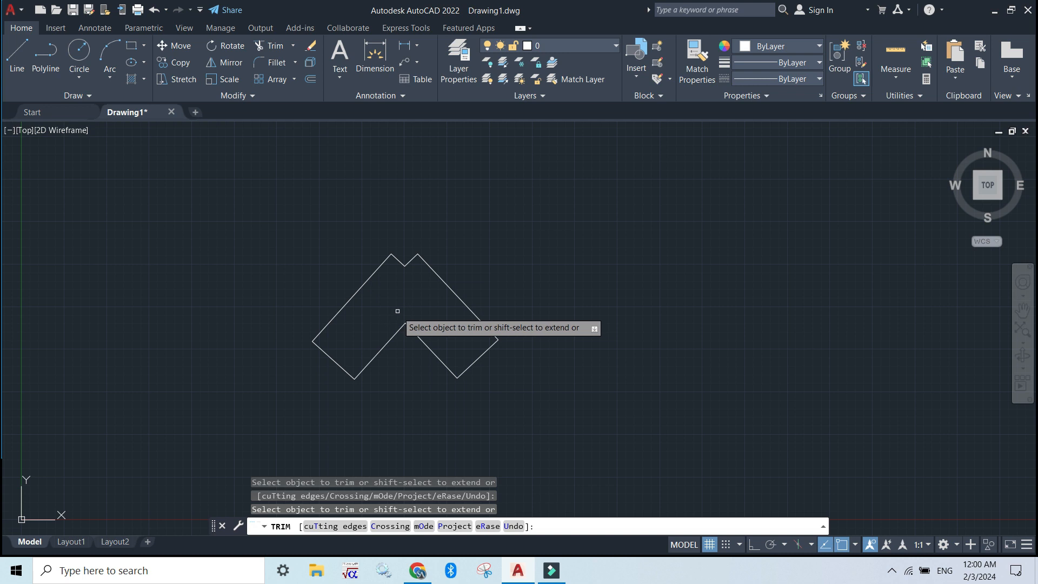
{"action": "key", "text": "Escape"}
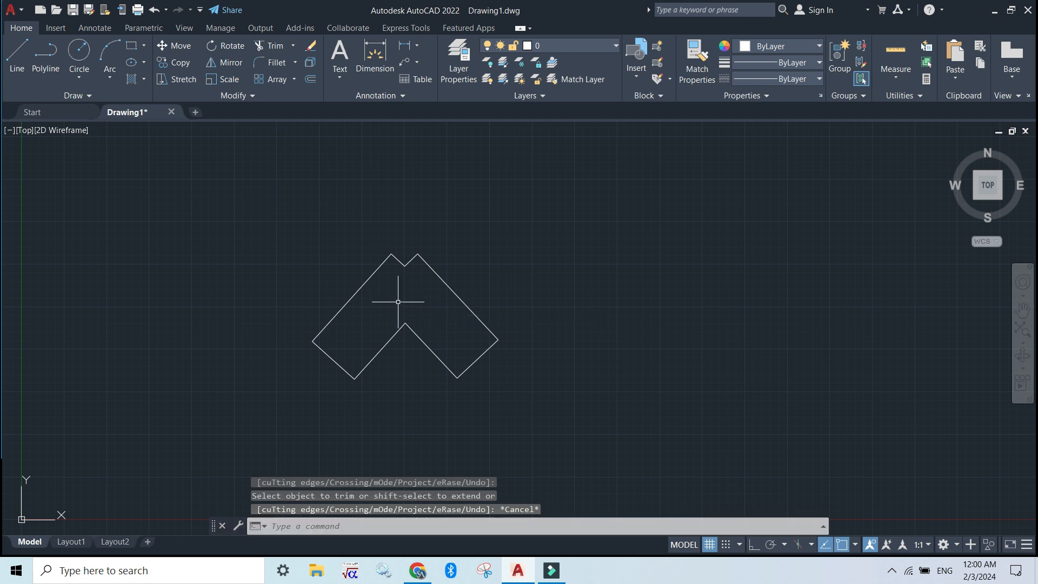
{"action": "left_click", "coordinate": [280, 63]}
{"action": "key", "text": "Escape"}
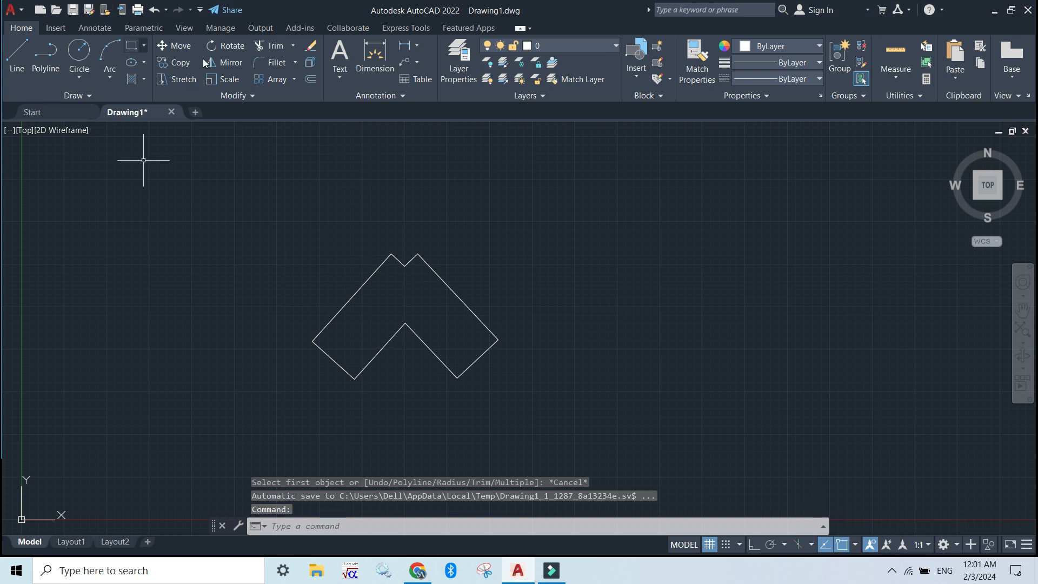
{"action": "left_click", "coordinate": [277, 65]}
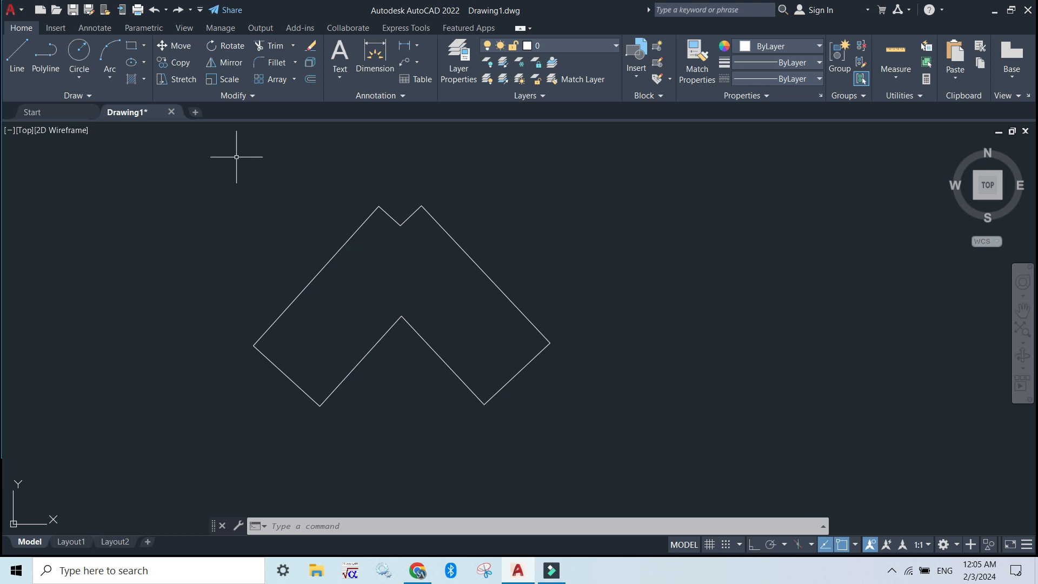
Explode both trimmed rectangle polylines into separate line segments.
{"action": "left_click", "coordinate": [311, 62]}
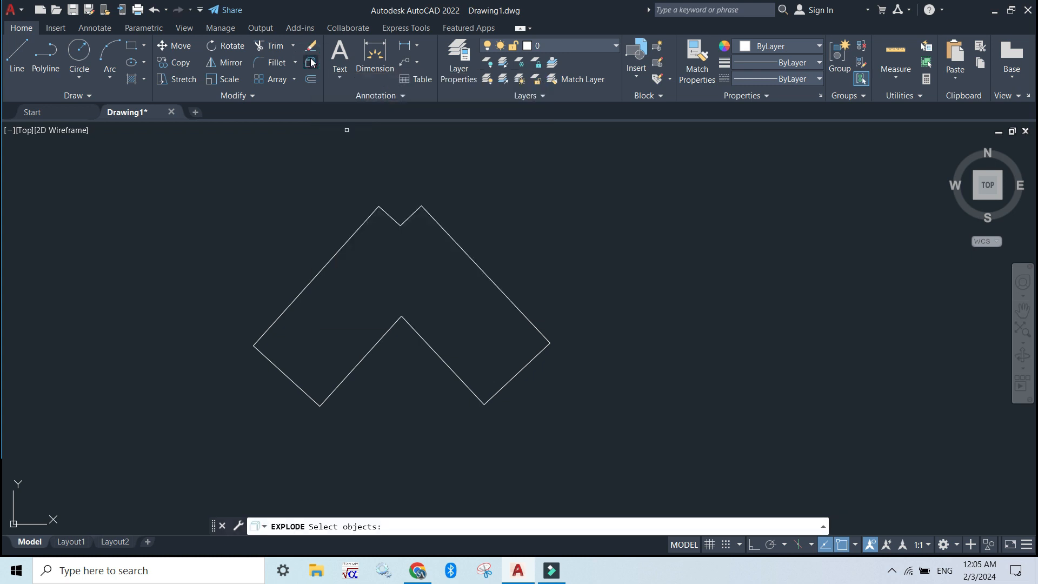
{"action": "left_click", "coordinate": [568, 446]}
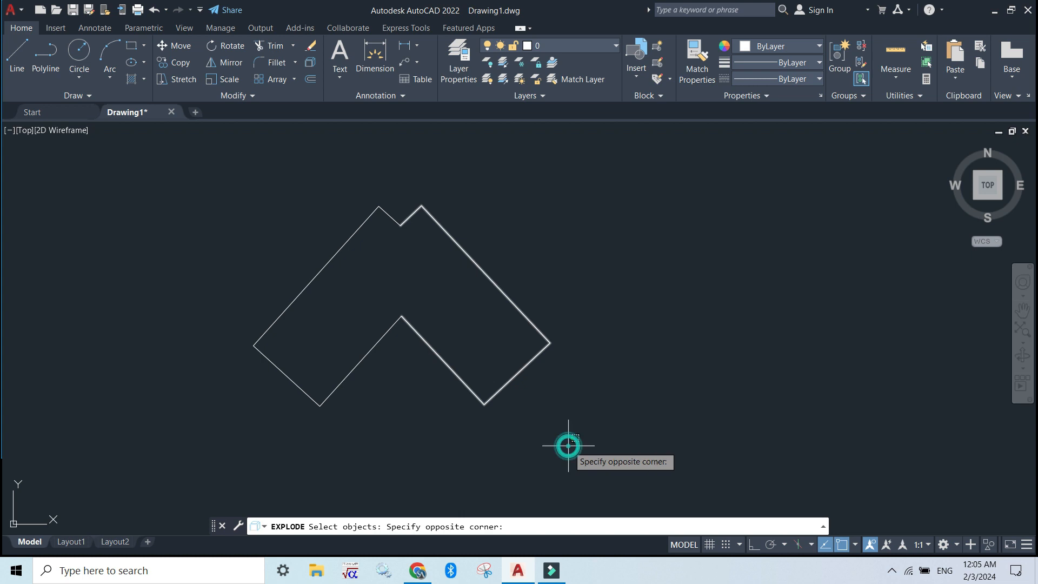
{"action": "left_click", "coordinate": [233, 182]}
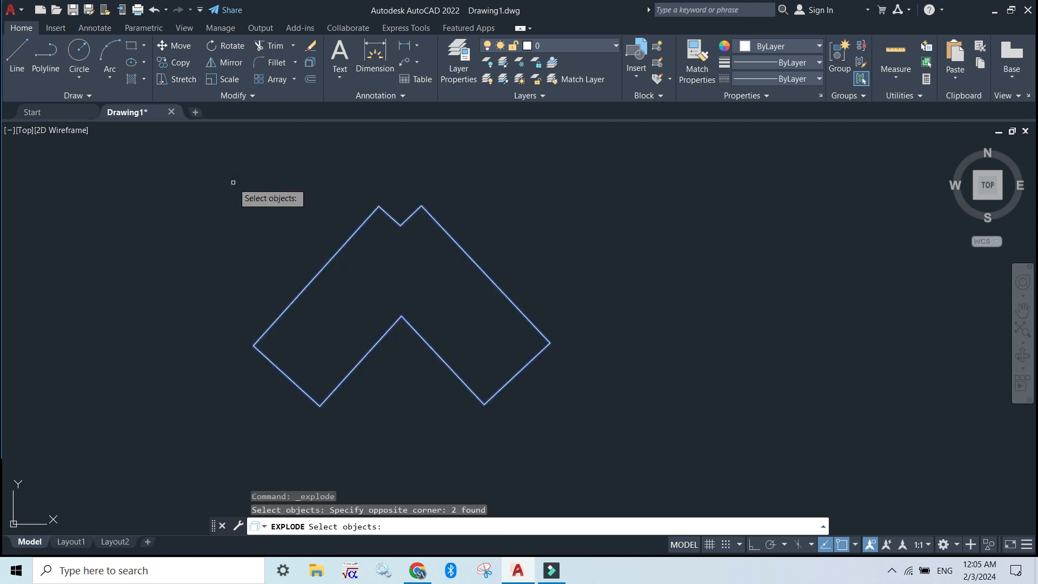
{"action": "key", "text": "Return"}
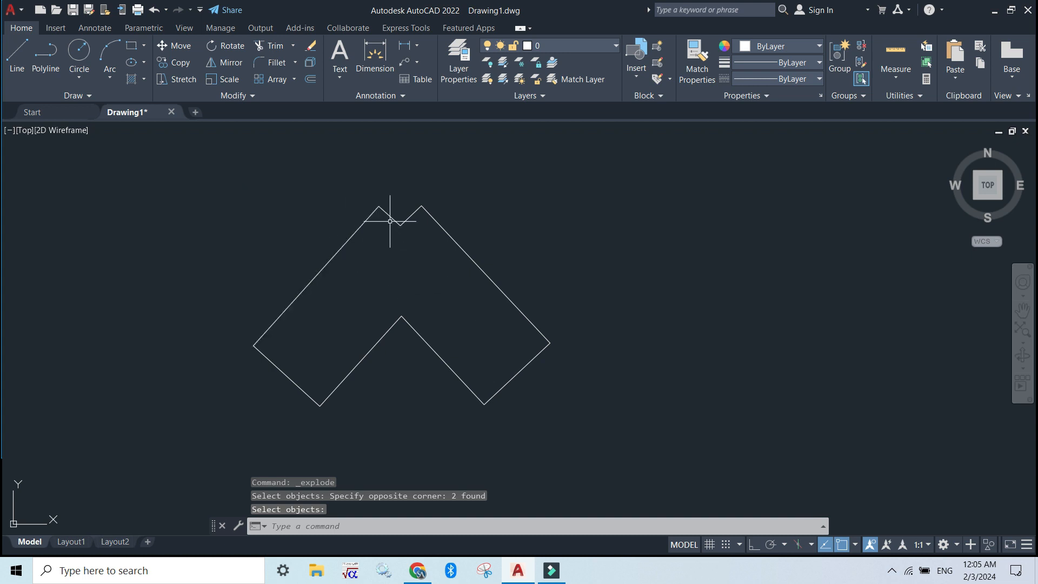
Select individual edges of the right-hand exploded rectangle to check that each is a separate line.
{"action": "left_click", "coordinate": [410, 216]}
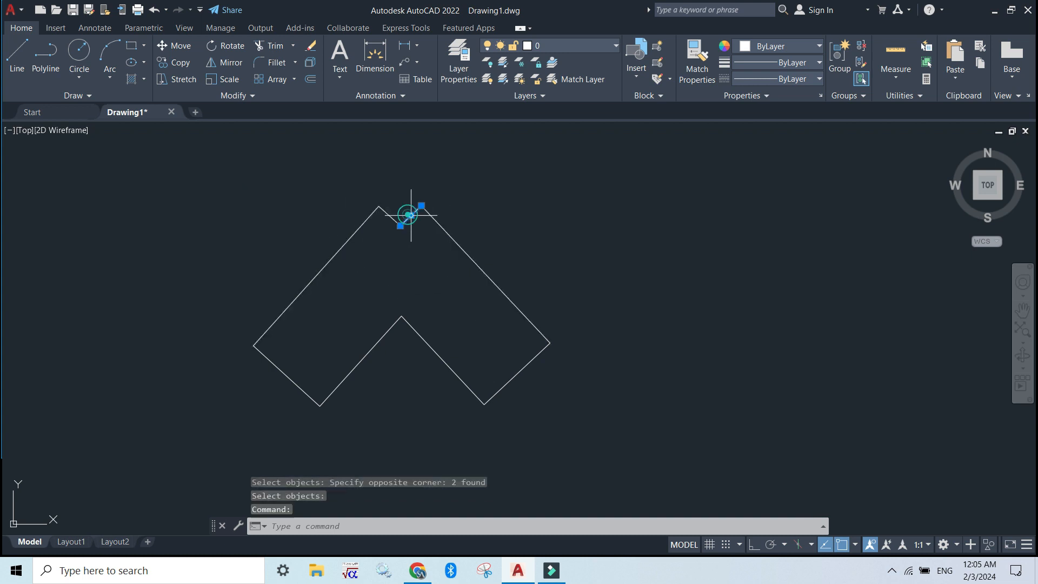
{"action": "left_click", "coordinate": [441, 225]}
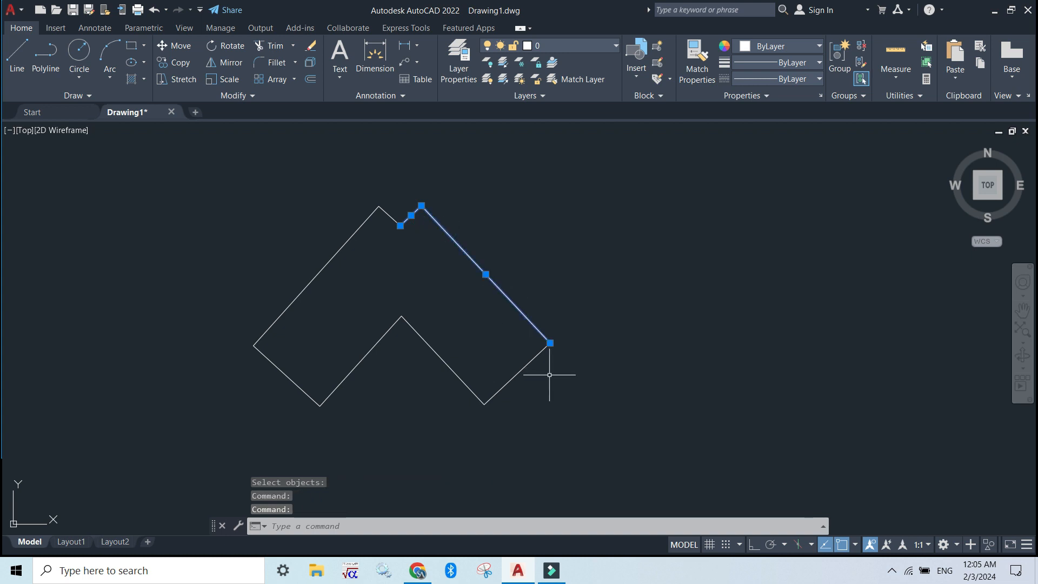
{"action": "left_click", "coordinate": [517, 368]}
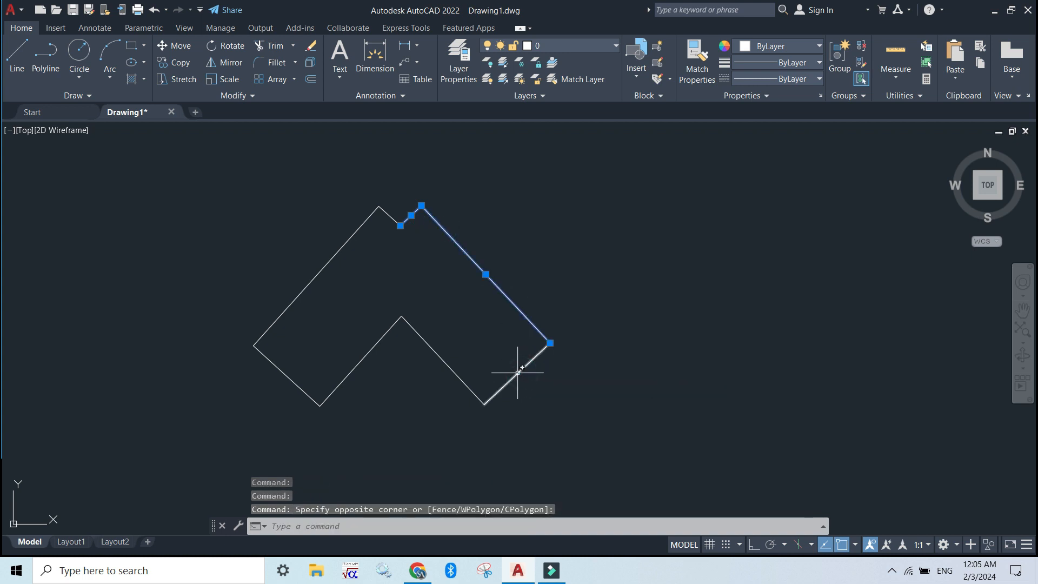
{"action": "left_click", "coordinate": [527, 379]}
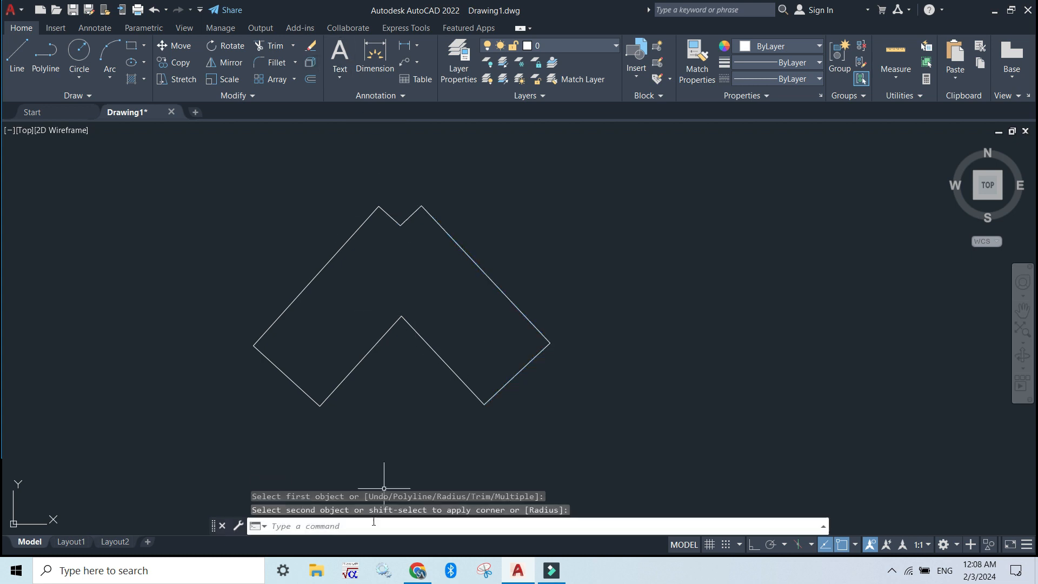
Turn on the grid and fillet the leftmost corner of the outline with a radius of 1.
{"action": "key", "text": "F7"}
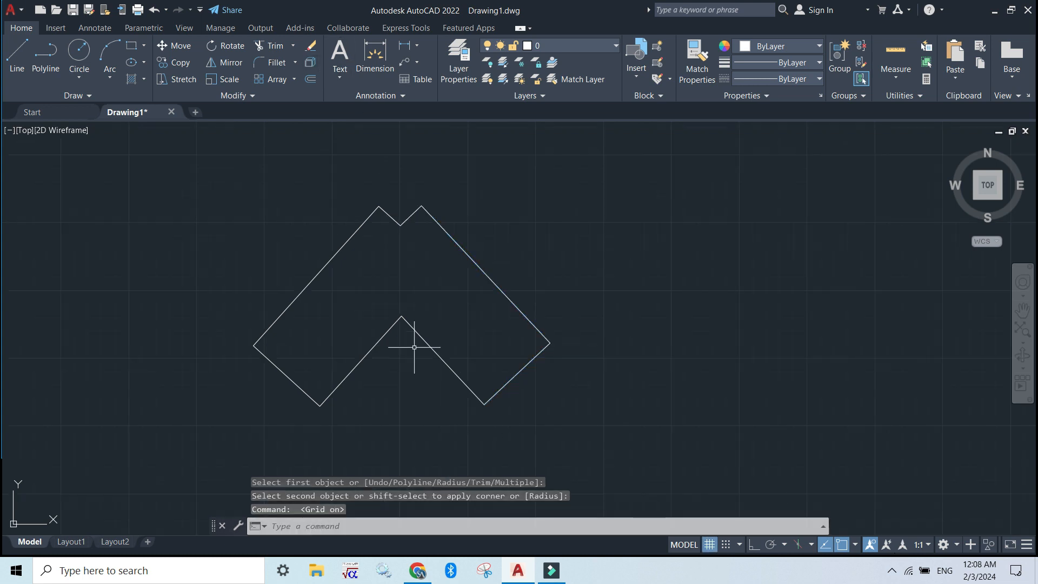
{"action": "left_click", "coordinate": [272, 64]}
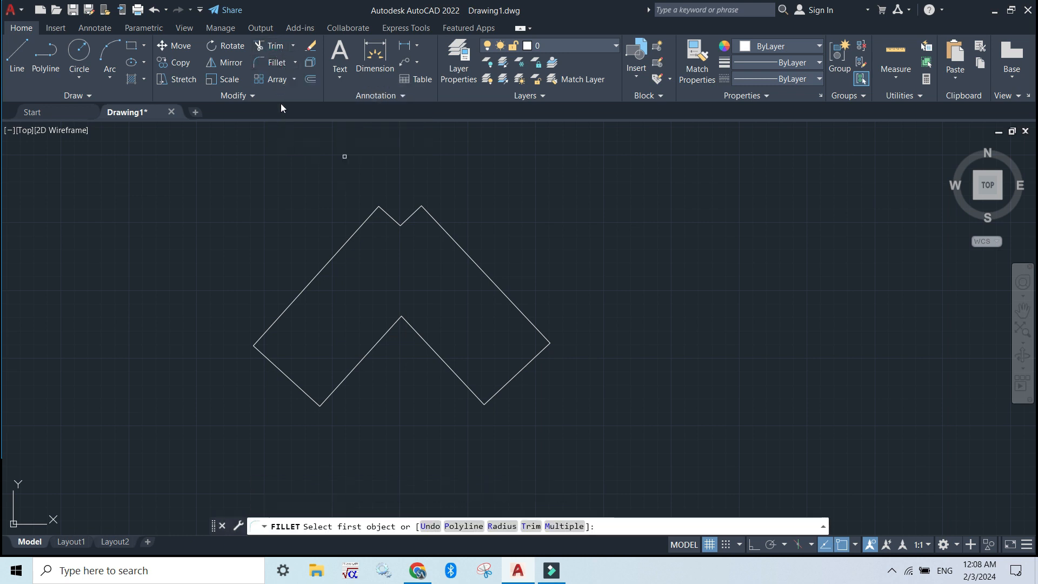
{"action": "left_click", "coordinate": [314, 276]}
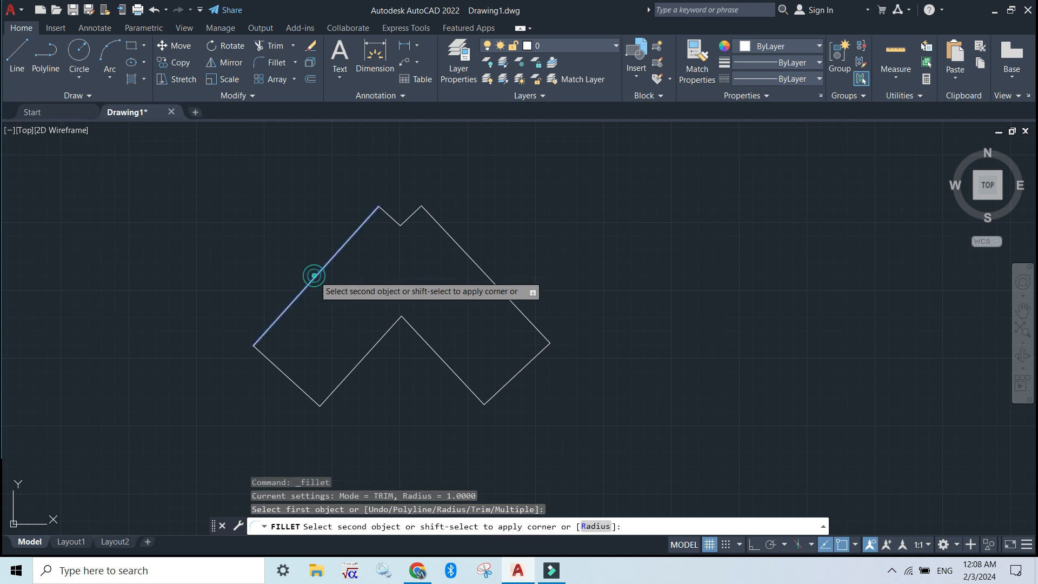
{"action": "left_click", "coordinate": [596, 527]}
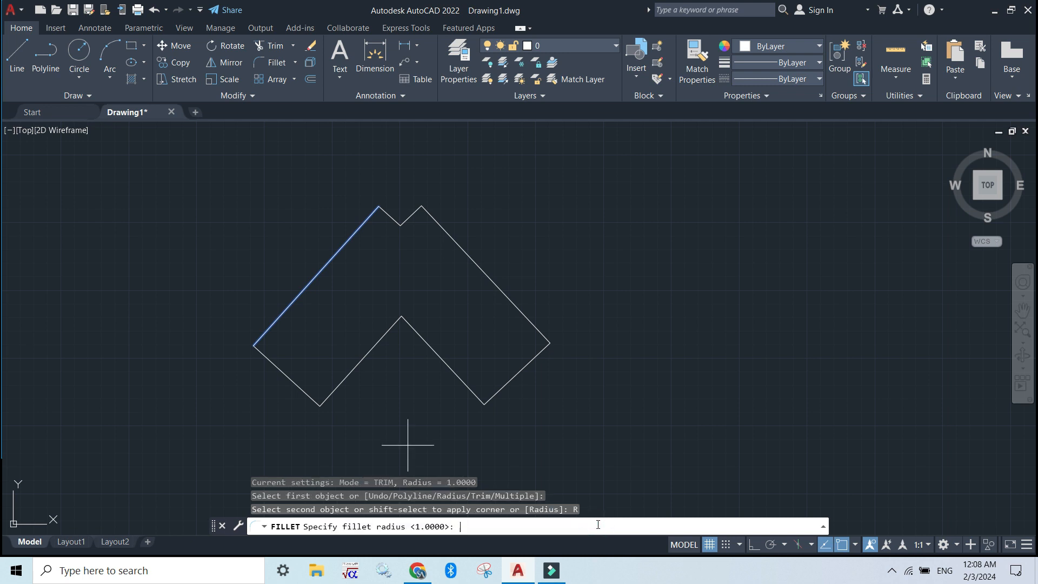
{"action": "type", "text": "1"}
{"action": "key", "text": "Return"}
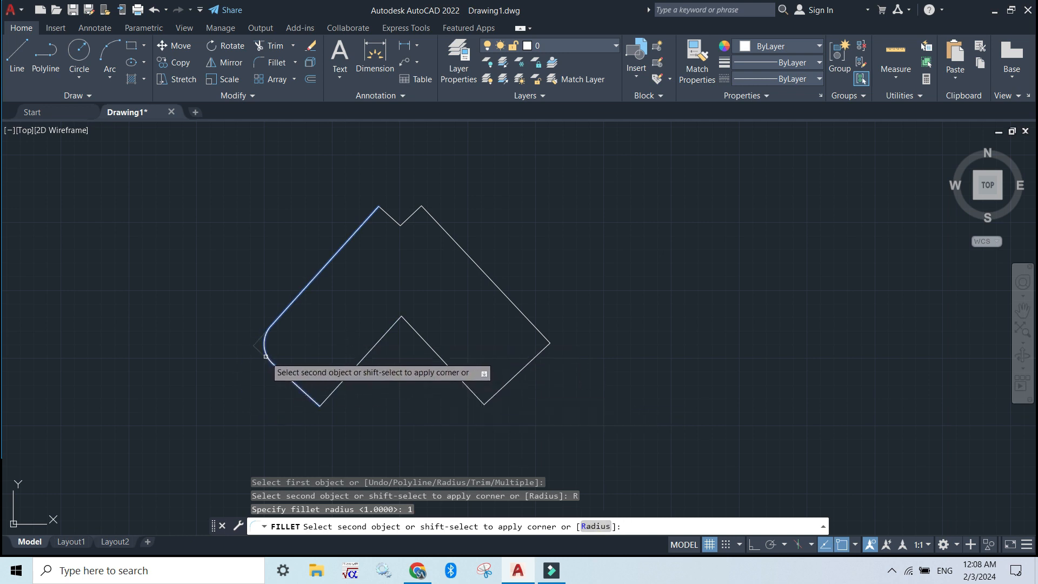
{"action": "left_click", "coordinate": [265, 357]}
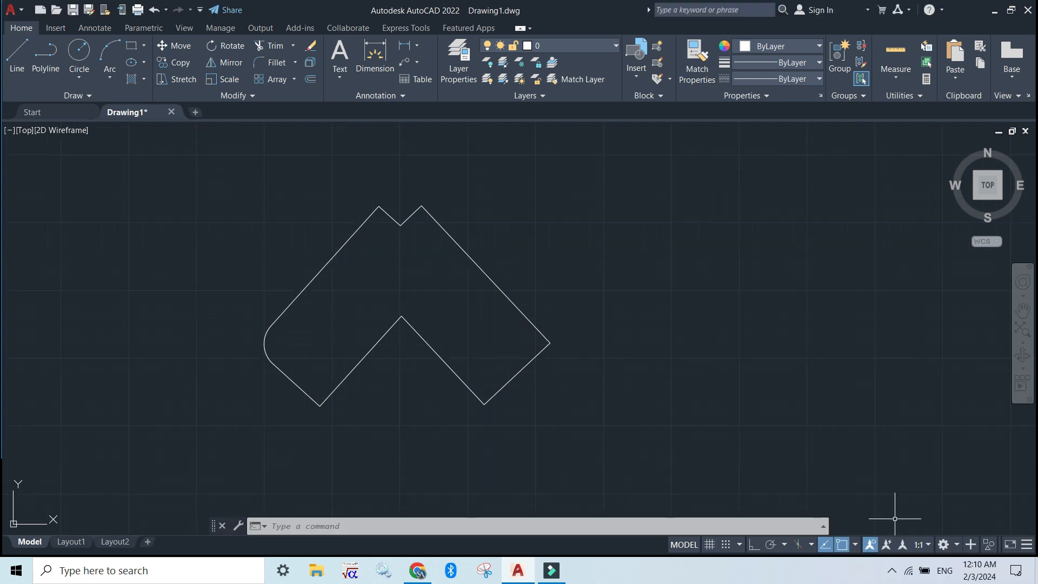
With the grid on, erase the whole outline, including the small notch lines at the top and the fillet arc.
{"action": "key", "text": "F7"}
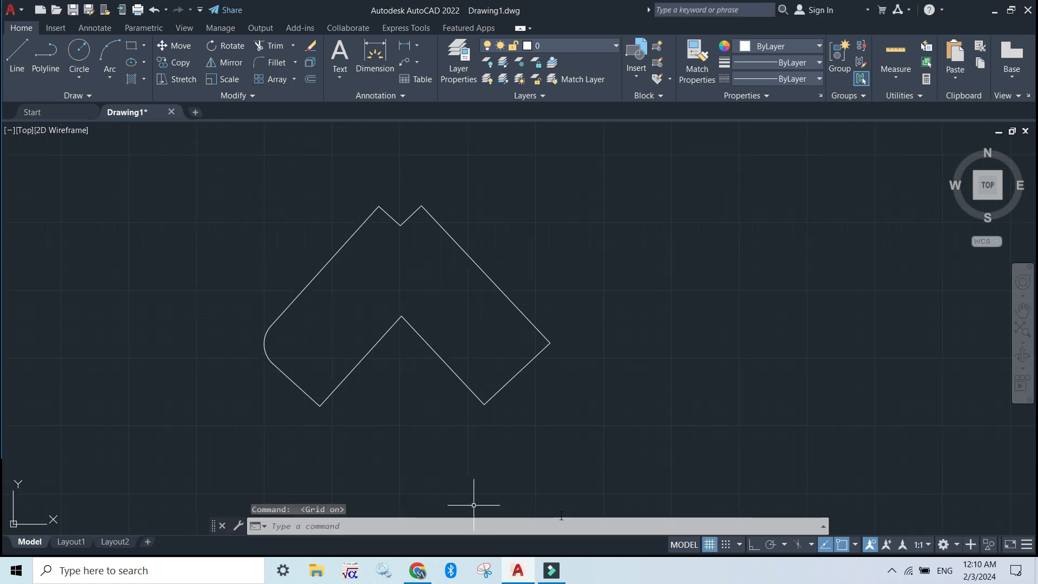
{"action": "left_click", "coordinate": [557, 498]}
{"action": "left_click", "coordinate": [305, 225]}
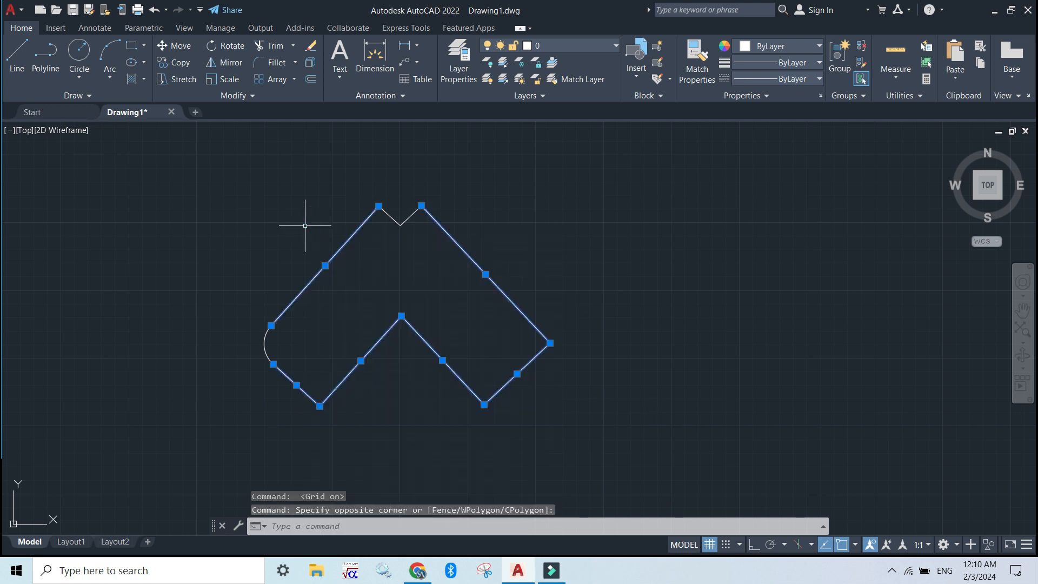
{"action": "key", "text": "Delete"}
{"action": "left_click", "coordinate": [435, 263]}
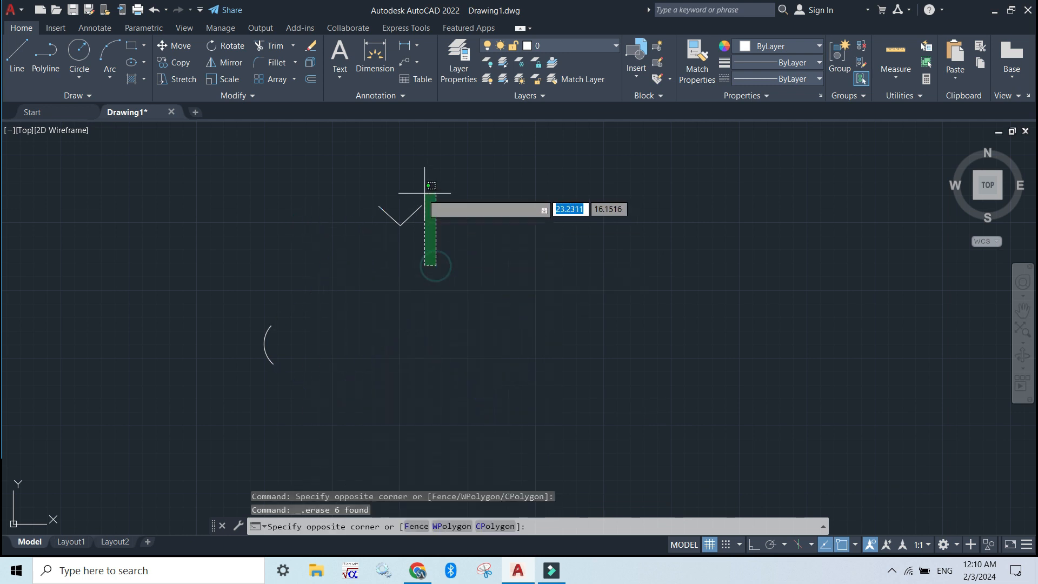
{"action": "left_click", "coordinate": [379, 184]}
{"action": "key", "text": "Delete"}
{"action": "left_click_drag", "start_coordinate": [318, 366], "coordinate": [232, 289]}
{"action": "key", "text": "Delete"}
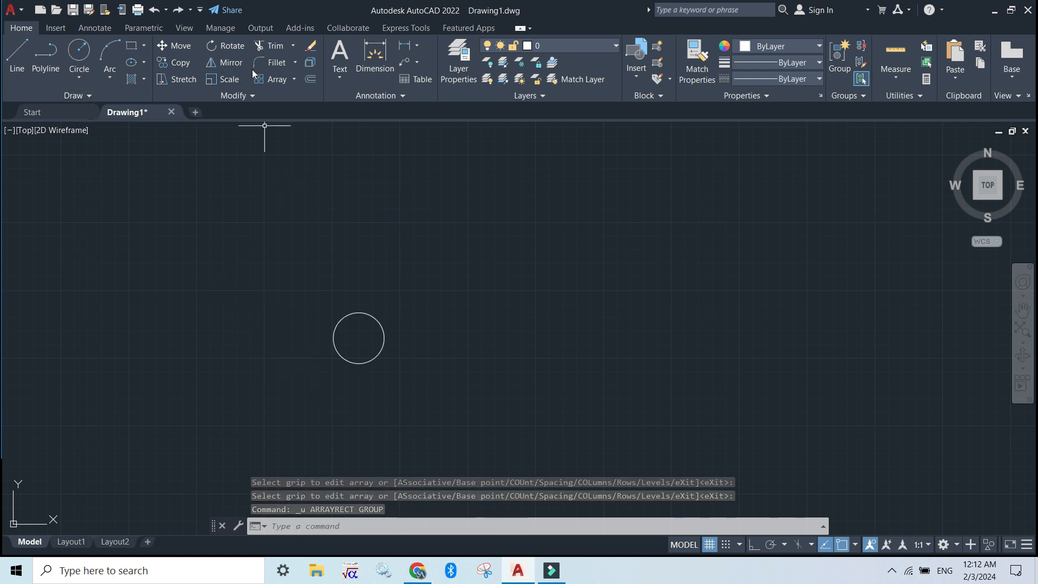
Undo the previous array and create a new rectangular array from the single circle.
{"action": "key", "text": "ctrl+z"}
{"action": "left_click", "coordinate": [275, 82]}
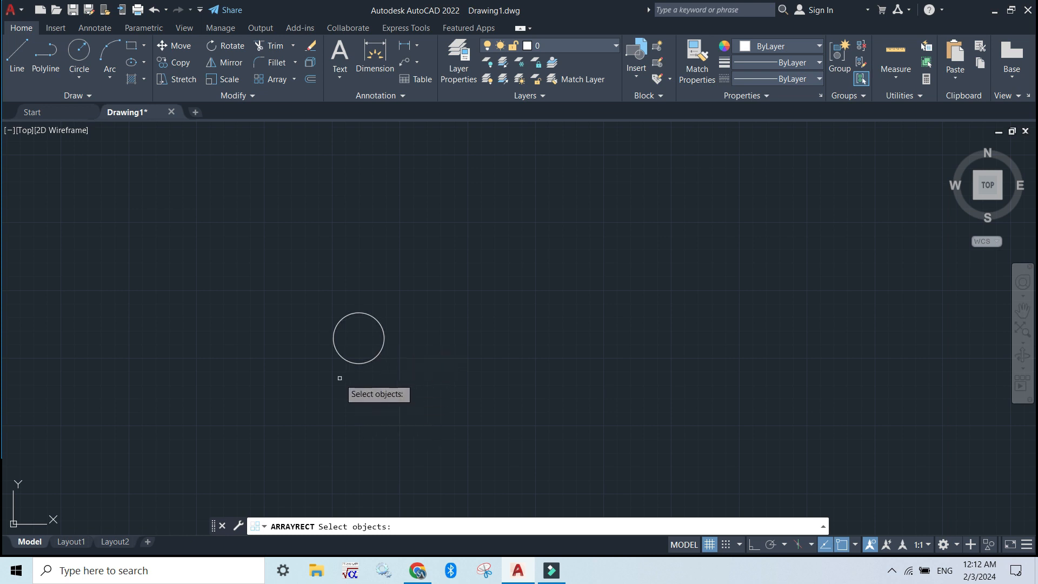
{"action": "left_click", "coordinate": [361, 360]}
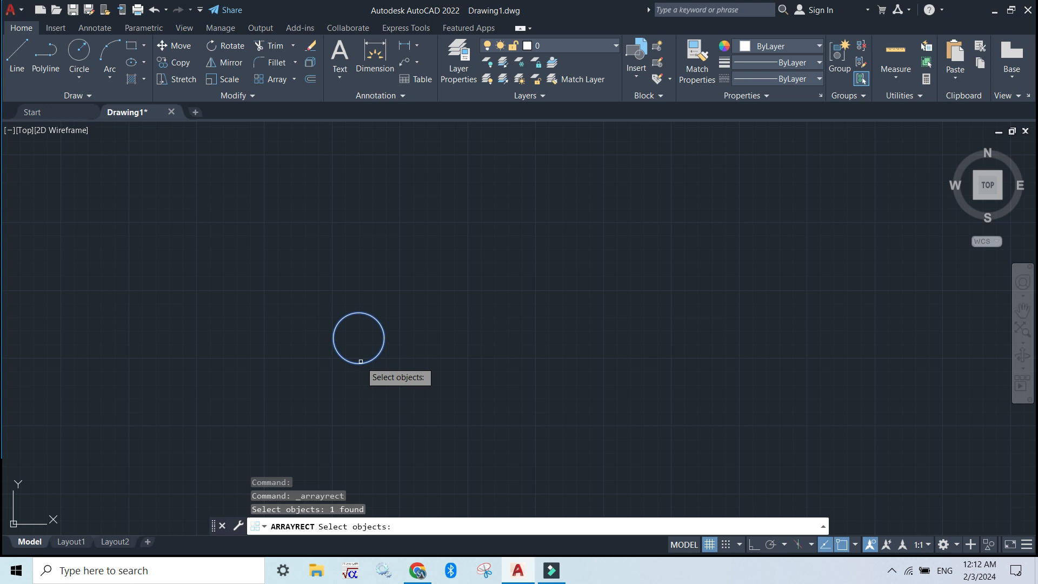
{"action": "key", "text": "Return"}
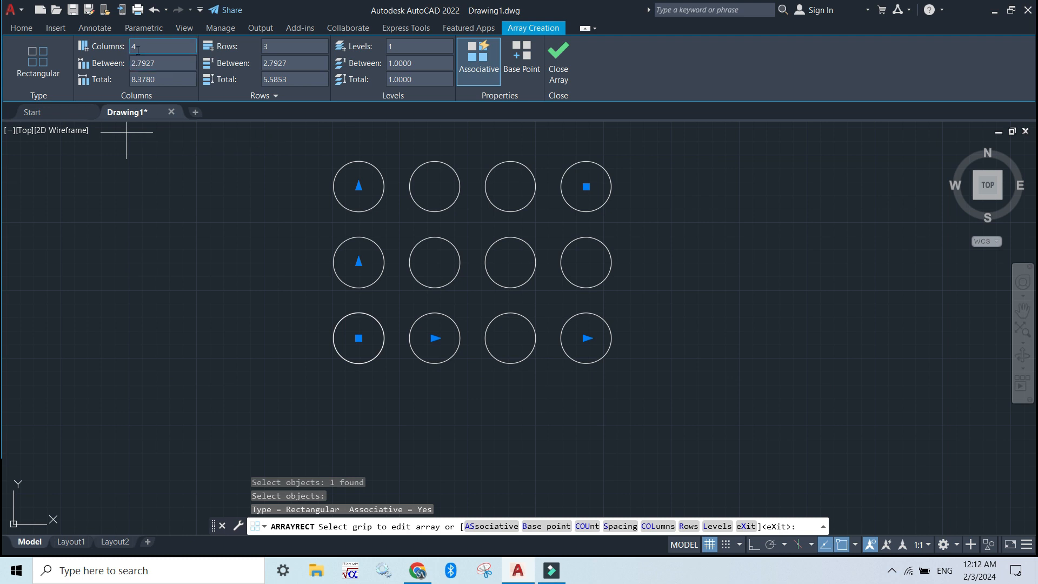
Set the circle array to 3 columns and 5 rows, and finish it.
{"action": "key", "text": "Return"}
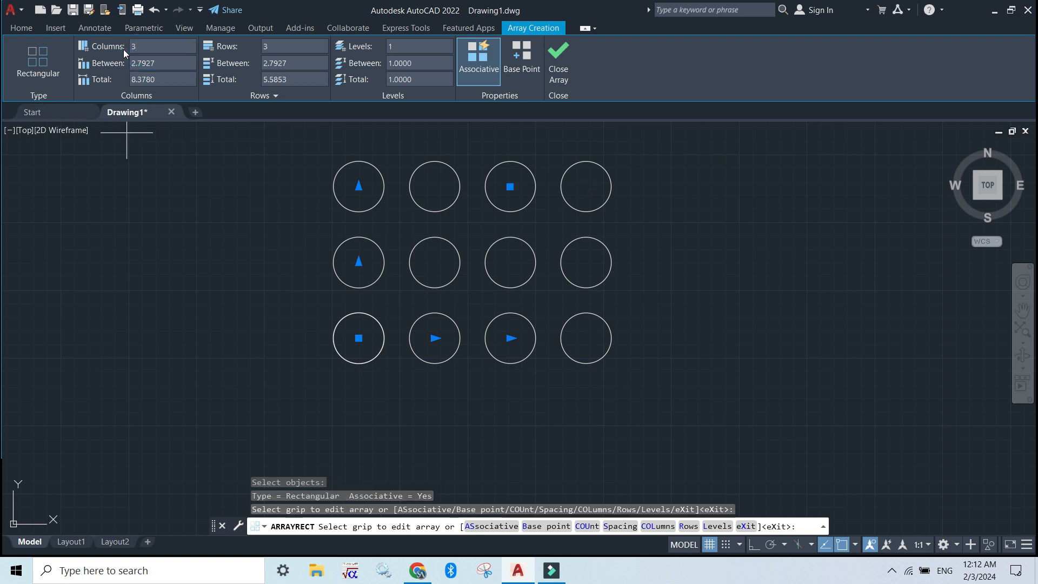
{"action": "left_click", "coordinate": [276, 50]}
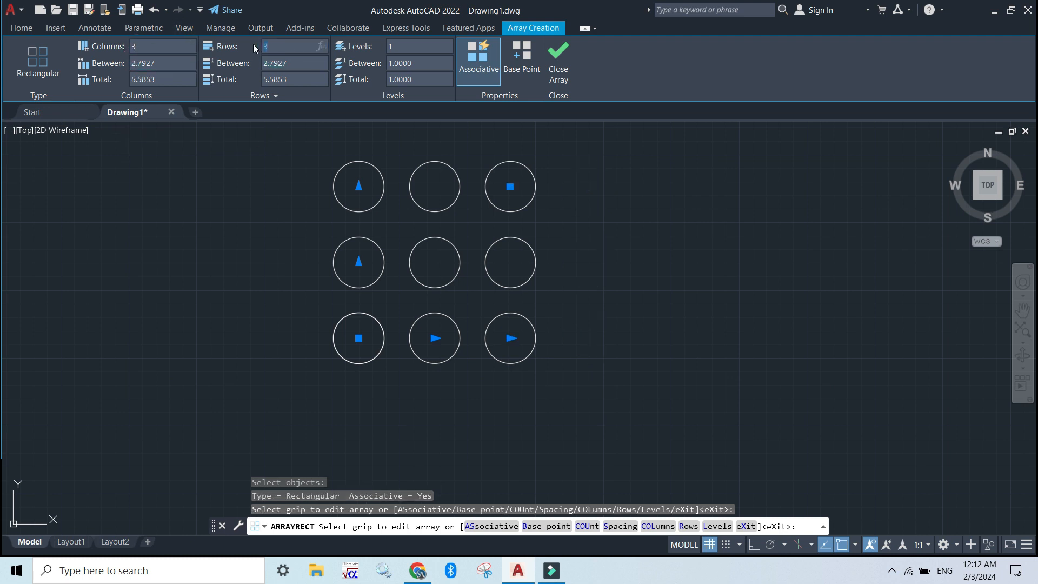
{"action": "type", "text": "5"}
{"action": "key", "text": "Return"}
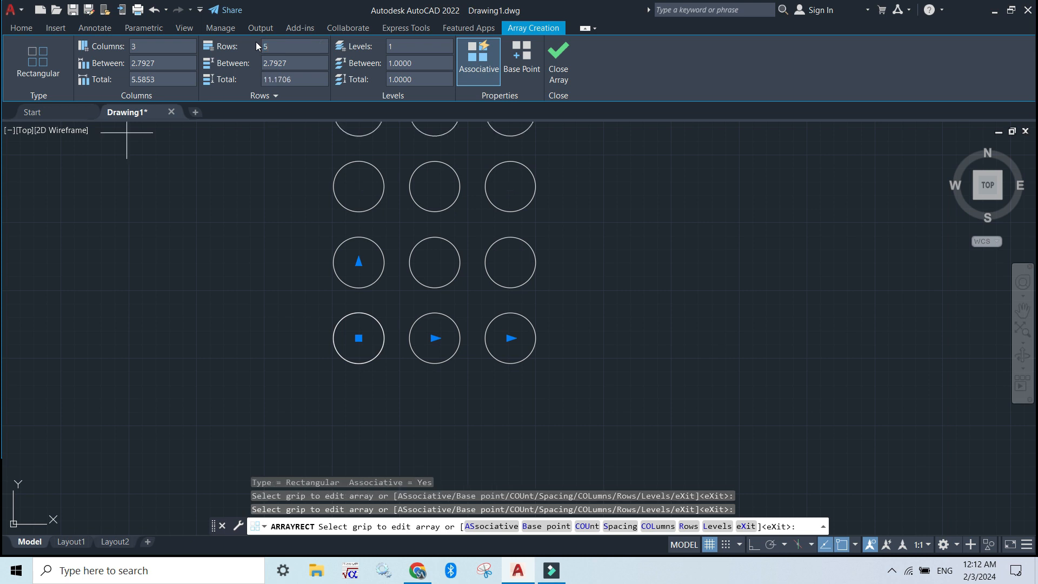
{"action": "left_click", "coordinate": [1022, 308]}
{"action": "left_click_drag", "start_coordinate": [686, 287], "coordinate": [688, 404]}
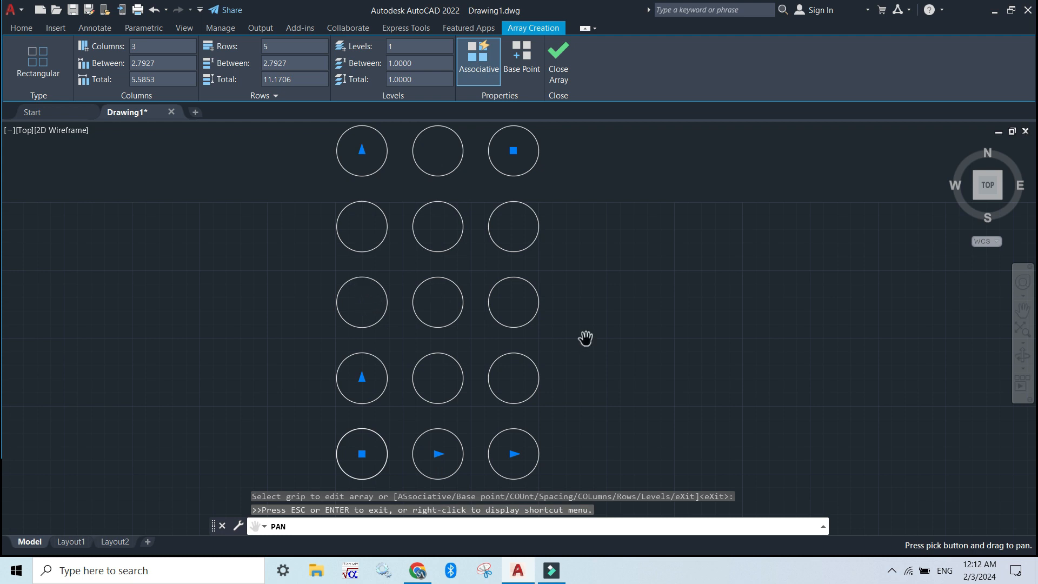
{"action": "key", "text": "Escape"}
{"action": "key", "text": "Escape"}
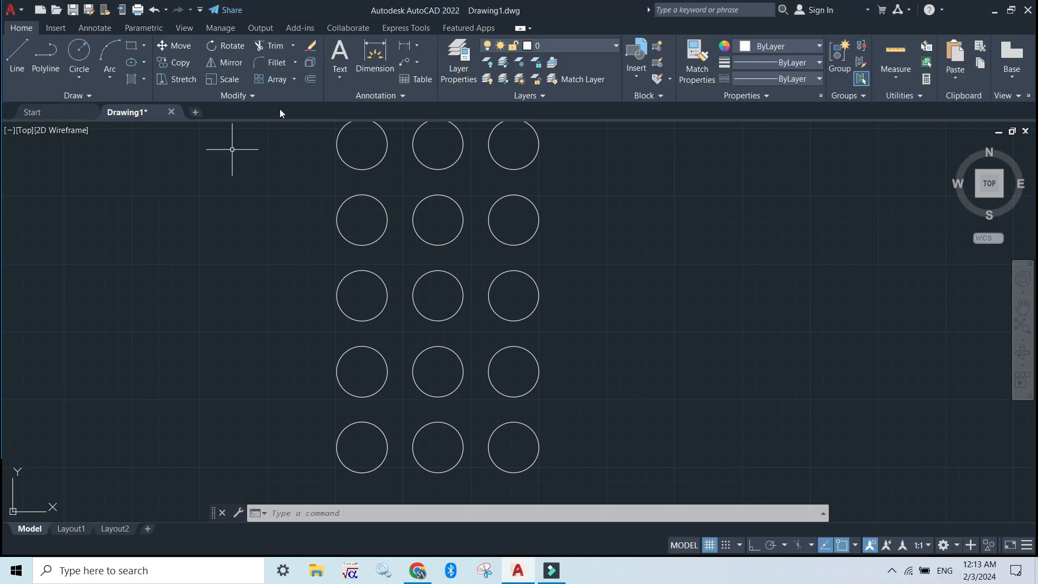
Erase the entire array of circles with the Erase command.
{"action": "left_click", "coordinate": [311, 46]}
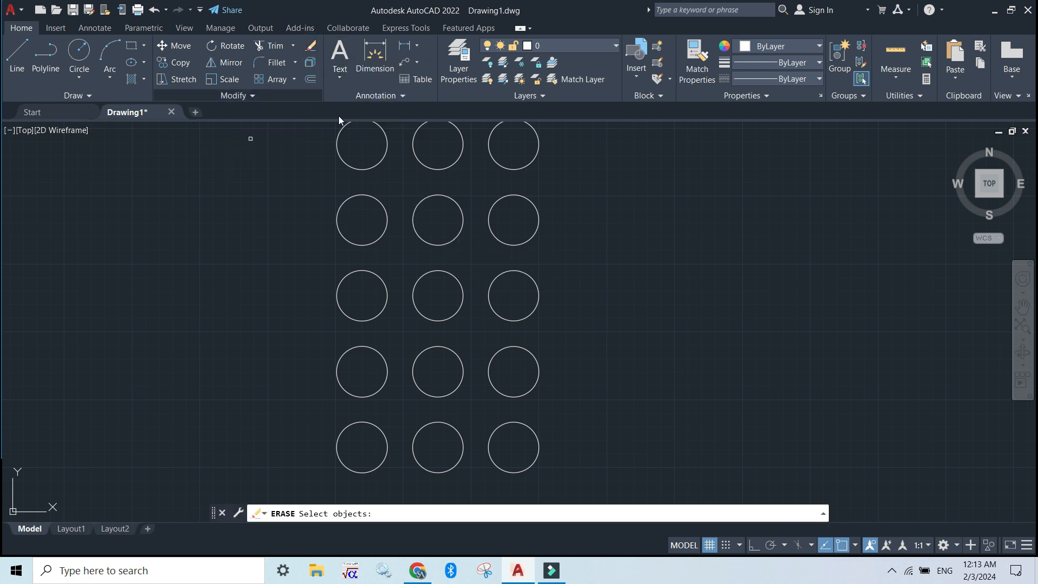
{"action": "left_click", "coordinate": [585, 454]}
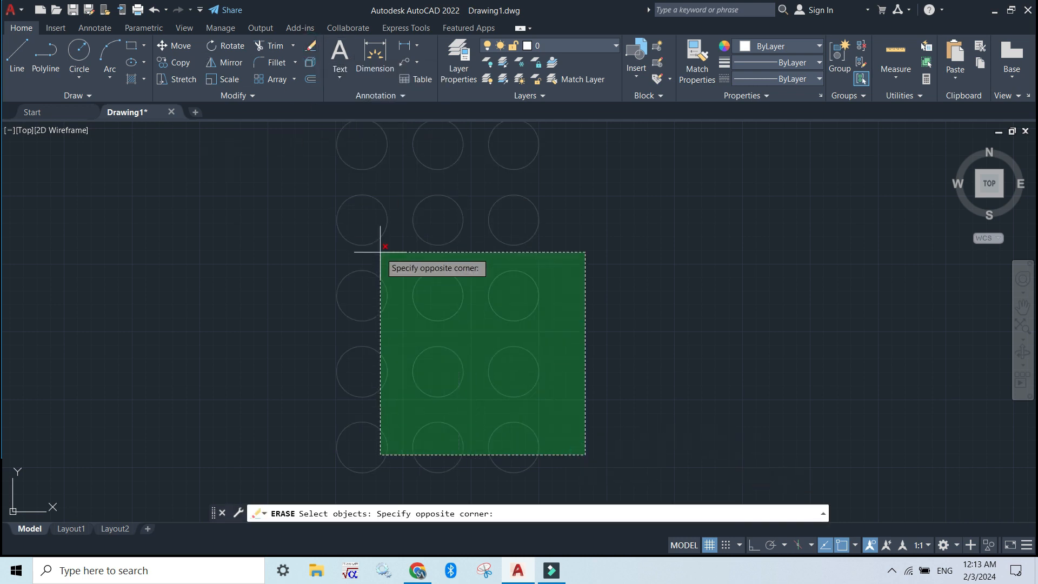
{"action": "left_click", "coordinate": [254, 174]}
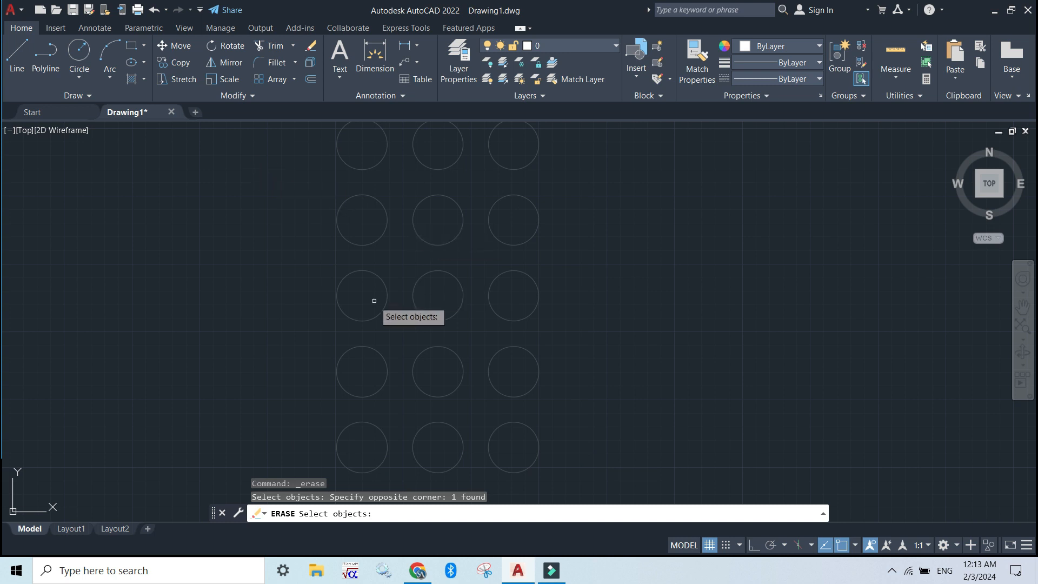
{"action": "key", "text": "Return"}
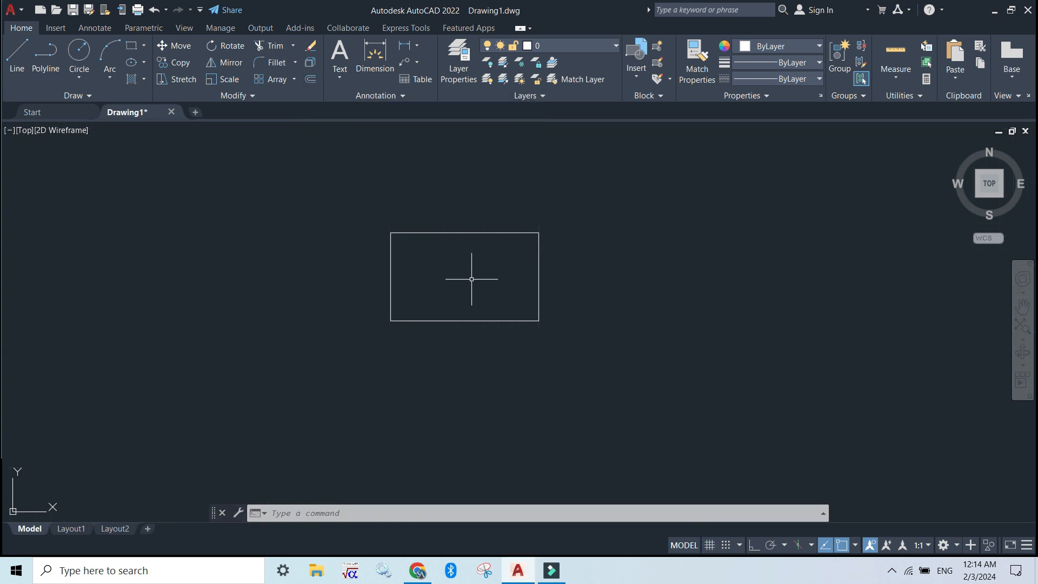
Turn on the grid and offset the rectangle outward once, picking two points for an offset distance of about 0.68 units.
{"action": "key", "text": "F7"}
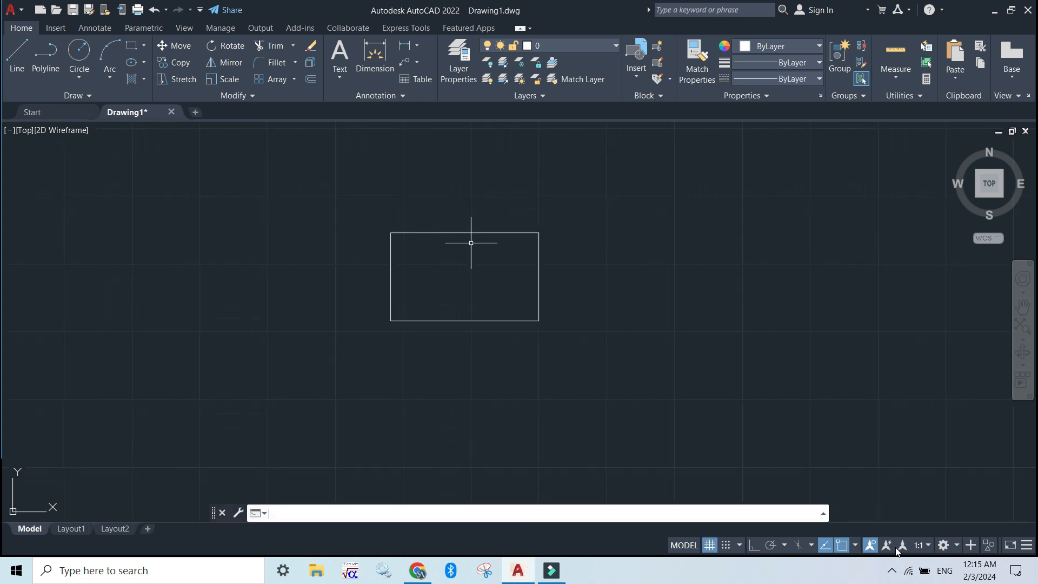
{"action": "left_click", "coordinate": [311, 81]}
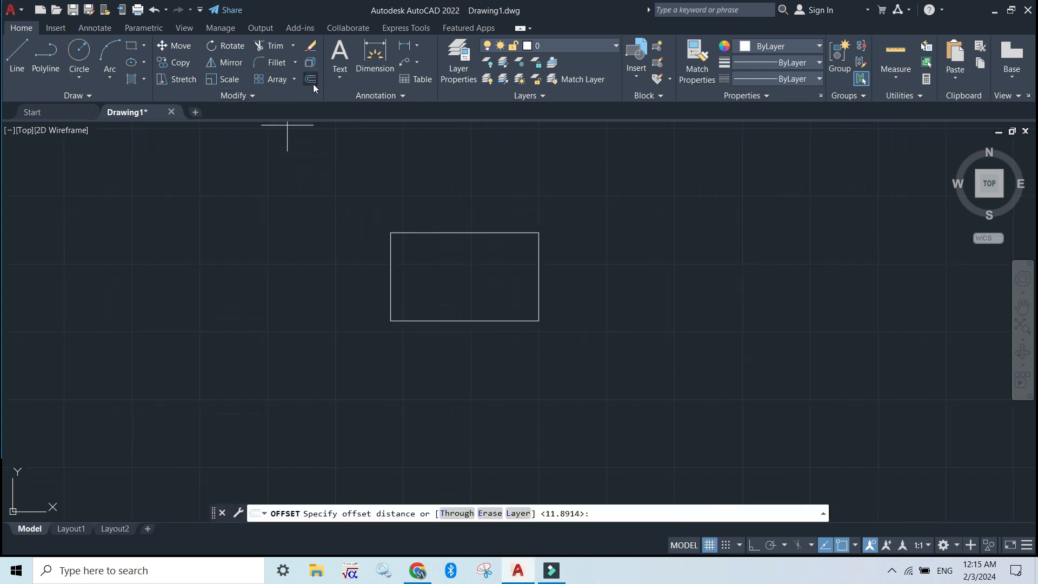
{"action": "left_click", "coordinate": [465, 277]}
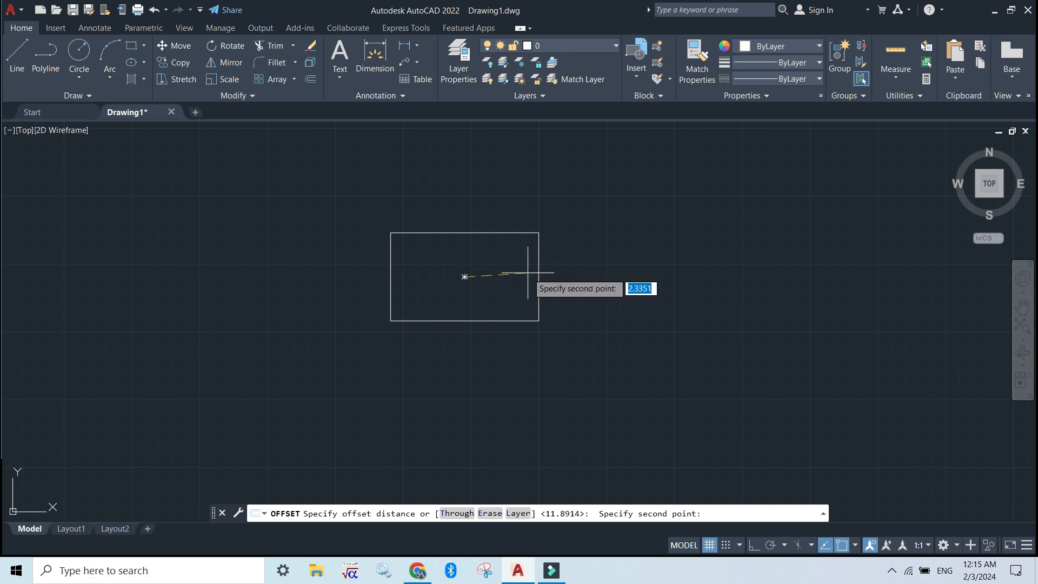
{"action": "left_click", "coordinate": [483, 277]}
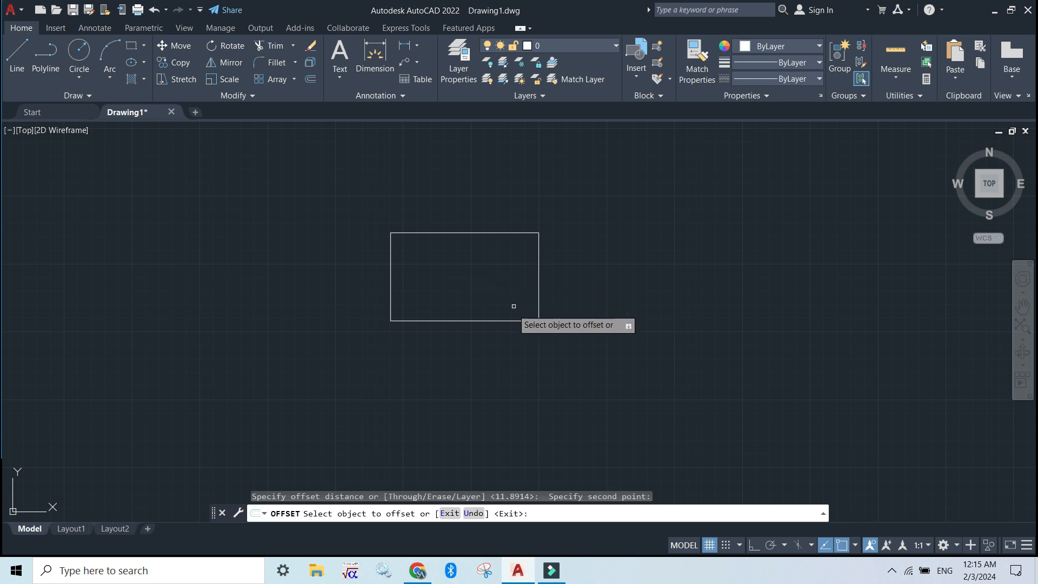
{"action": "left_click", "coordinate": [539, 275]}
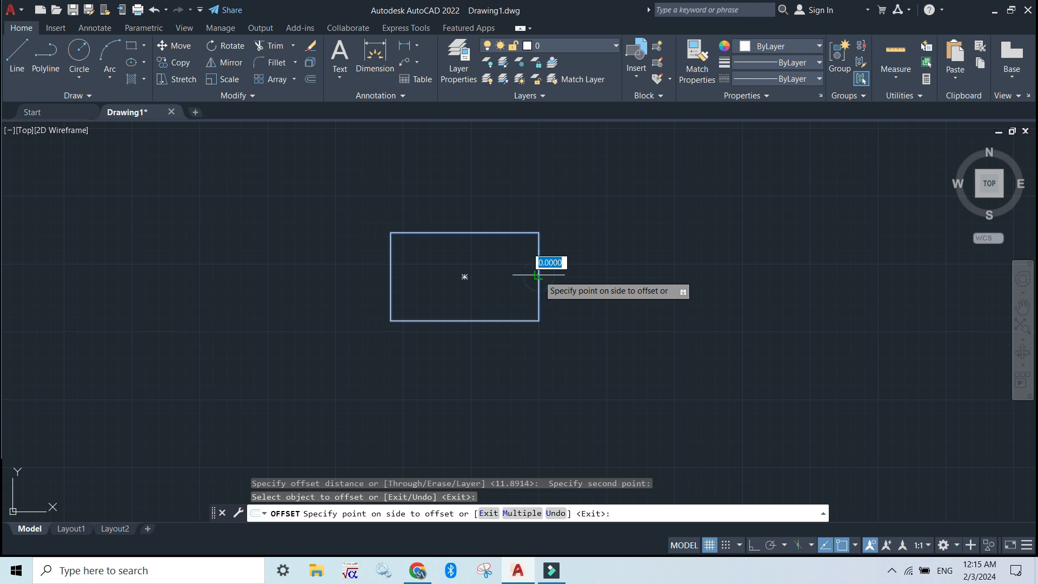
{"action": "left_click", "coordinate": [563, 282]}
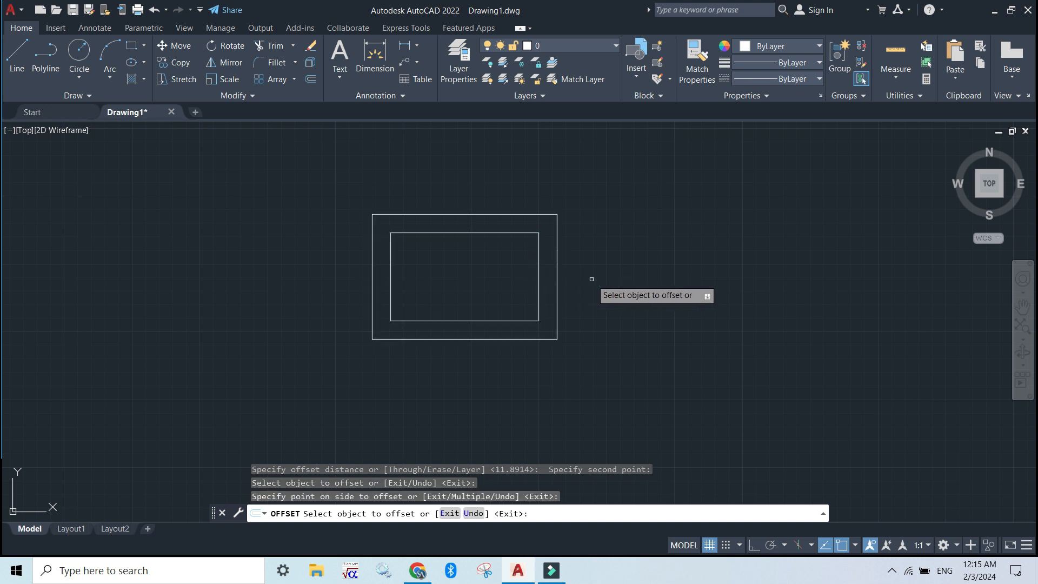
Repeatedly offset the outermost rectangle outward at the same distance to build up further concentric rectangles.
{"action": "left_click", "coordinate": [556, 277]}
{"action": "left_click", "coordinate": [600, 277]}
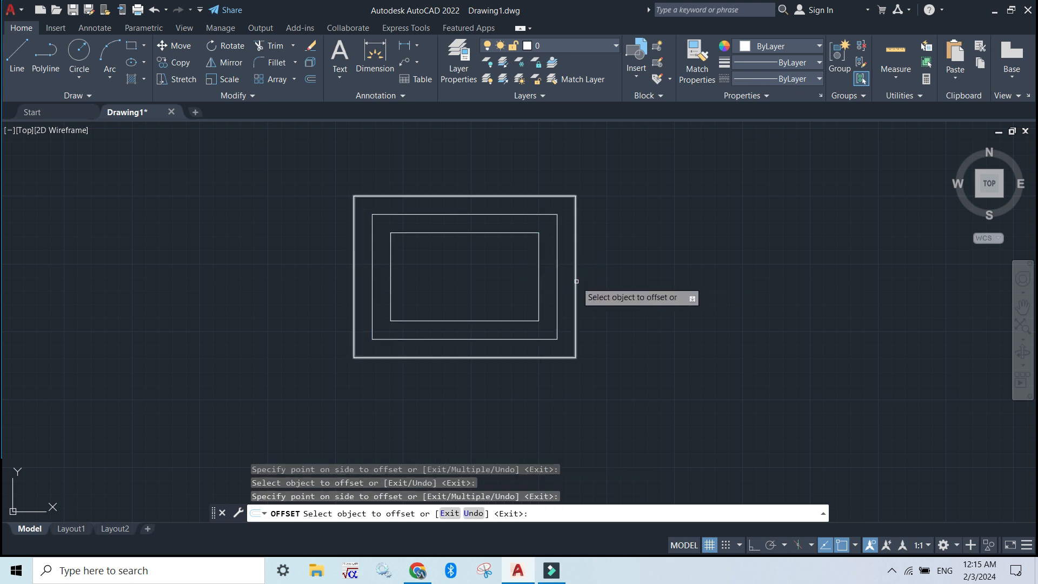
{"action": "left_click", "coordinate": [575, 278]}
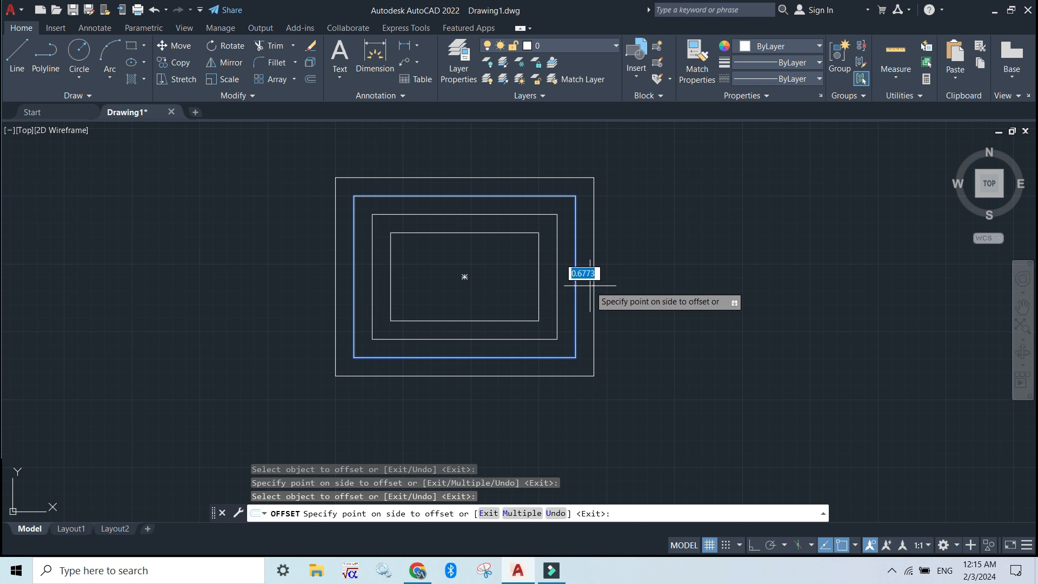
{"action": "left_click", "coordinate": [589, 285]}
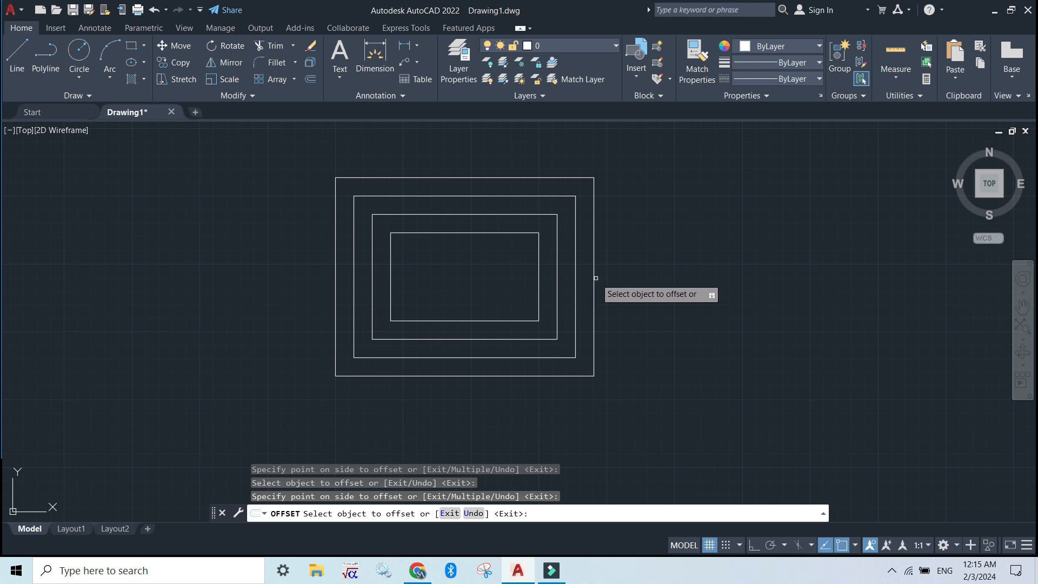
{"action": "left_click", "coordinate": [595, 277]}
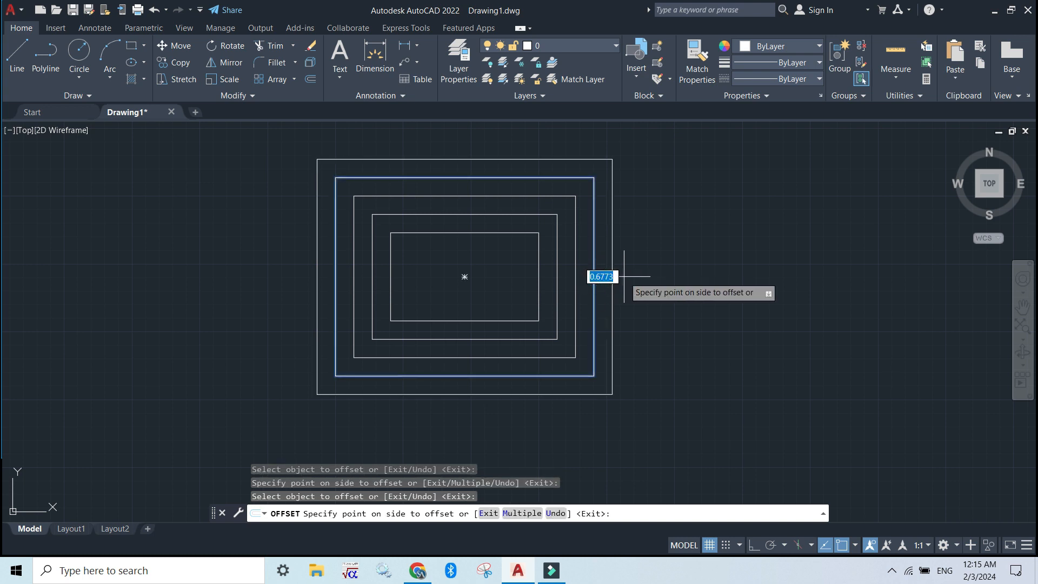